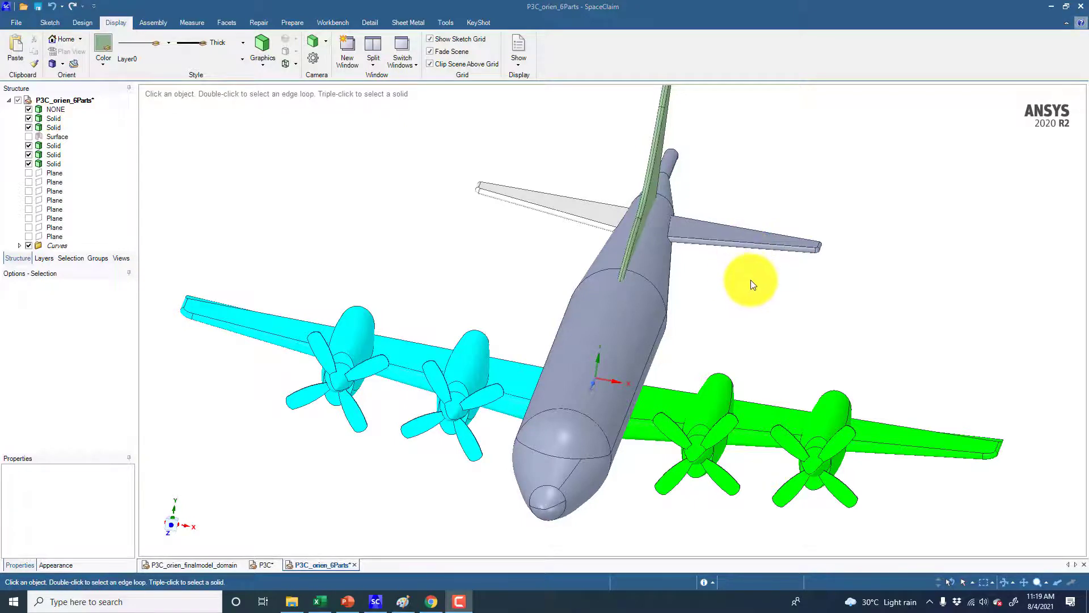
# Box-select only the faces of the outboard engine and propeller on the green wing, and clear the selection
pyautogui.moveTo(750, 280)
pyautogui.mouseDown(button='middle')
pyautogui.moveTo(791, 276)
pyautogui.moveTo(756, 257)
pyautogui.moveTo(703, 274)
pyautogui.moveTo(769, 290)
pyautogui.mouseUp(button='middle')
pyautogui.scroll(-1, 769, 289)
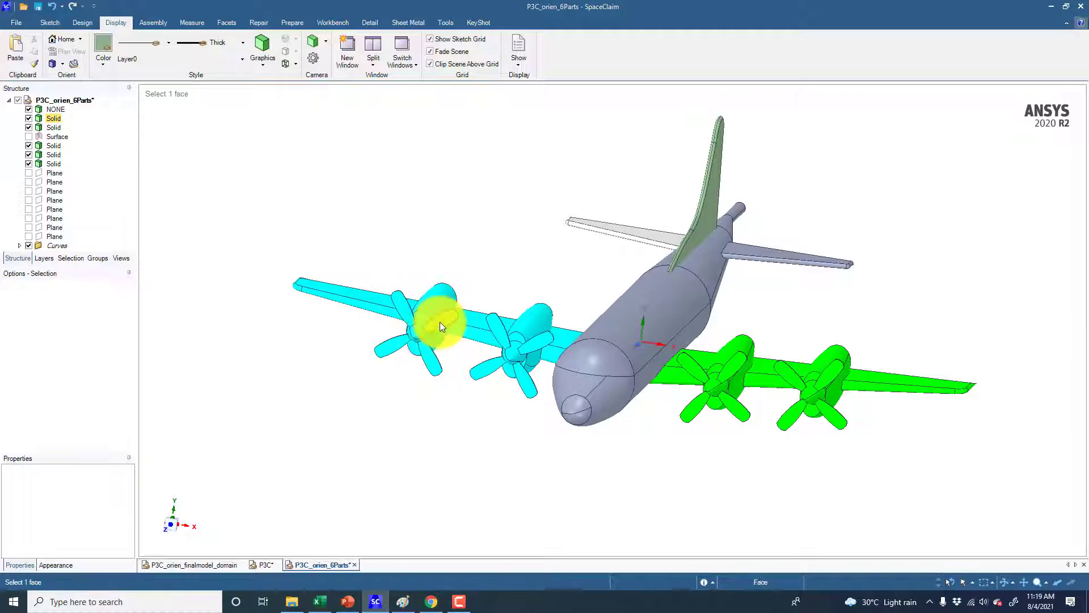
pyautogui.moveTo(596, 310); pyautogui.dragTo(630, 311, button='middle')
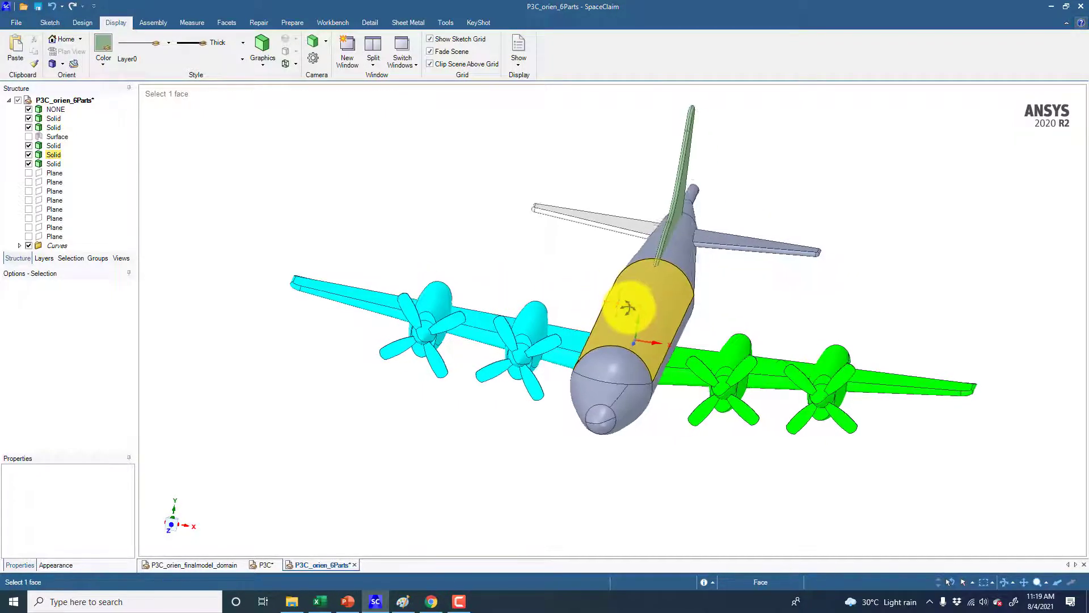
pyautogui.keyDown('shift'); pyautogui.moveTo(796, 336); pyautogui.dragTo(661, 272, button='middle'); pyautogui.keyUp('shift')
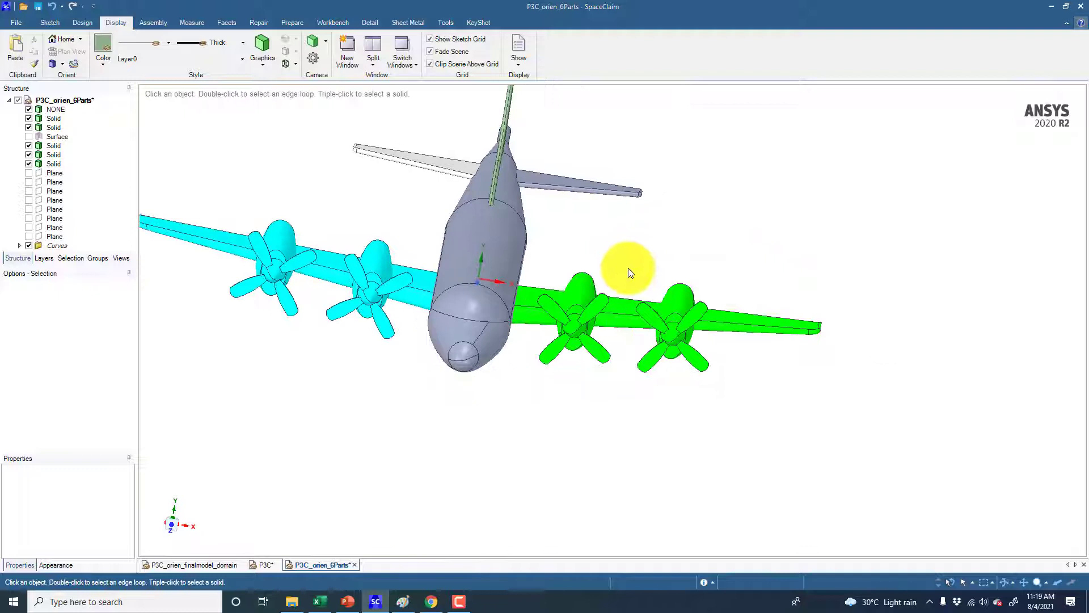
pyautogui.moveTo(624, 269); pyautogui.dragTo(722, 397)
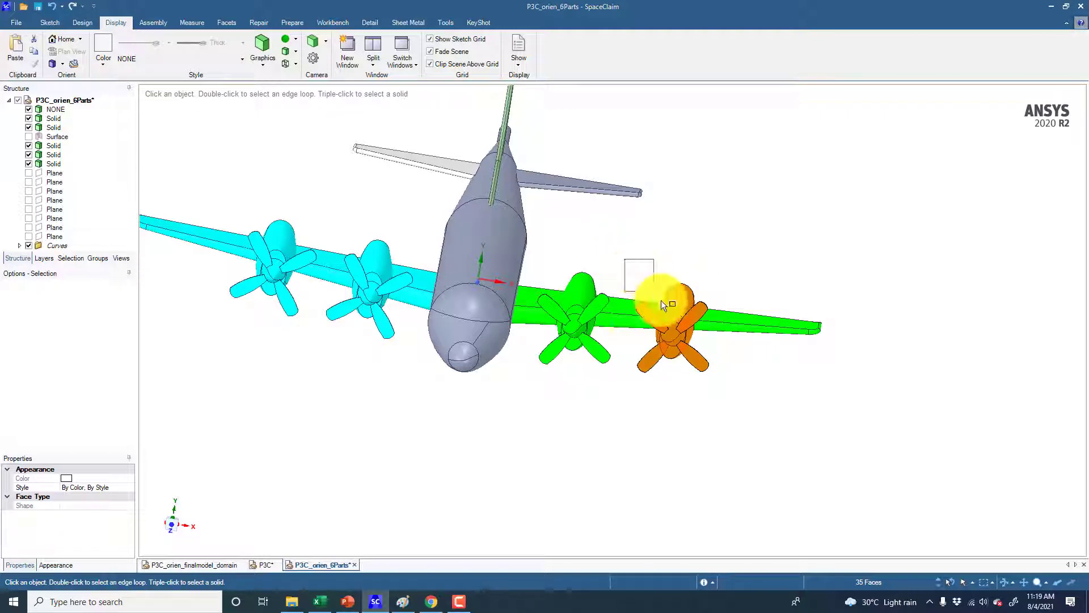
pyautogui.moveTo(662, 300); pyautogui.dragTo(729, 399)
pyautogui.click(778, 390)
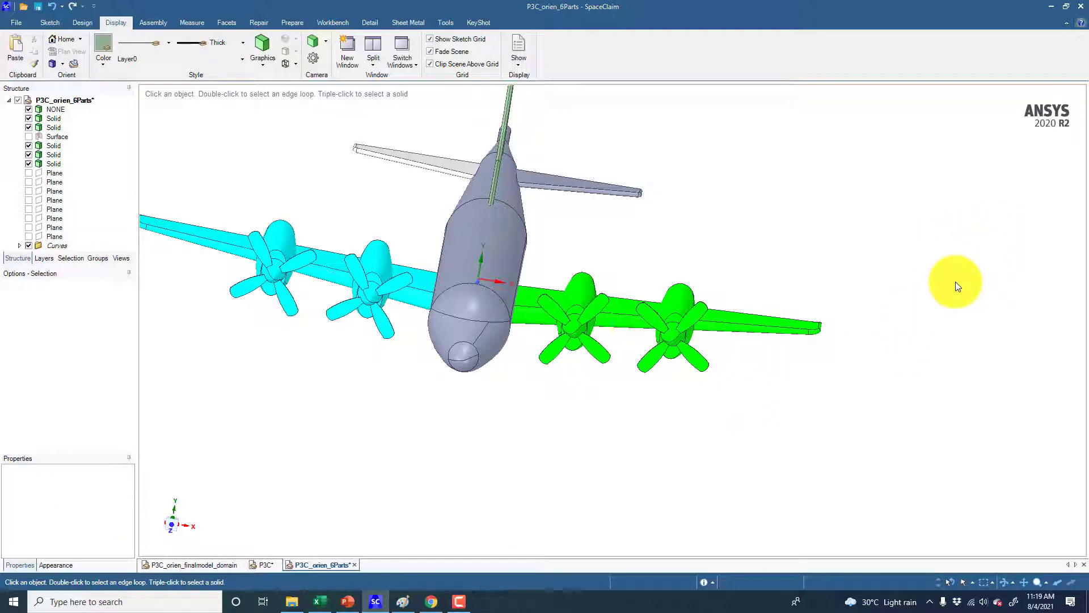
# Try crossing and enclosing box selections over the green wing and its engines, clearing the selection each time
pyautogui.moveTo(955, 283); pyautogui.dragTo(683, 373)
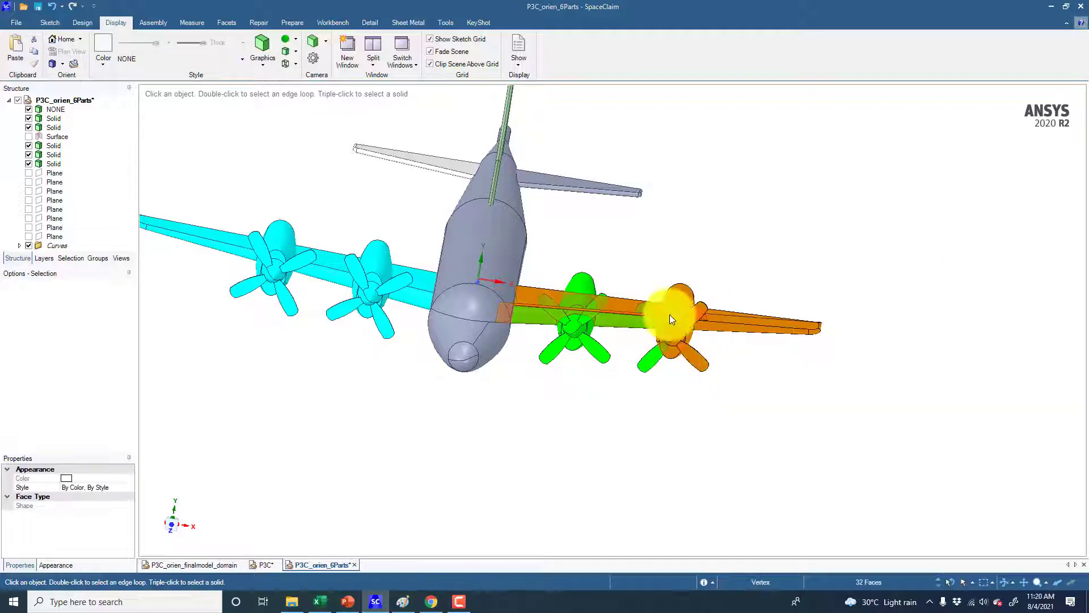
pyautogui.moveTo(773, 234); pyautogui.dragTo(651, 286, button='middle')
pyautogui.click(830, 220)
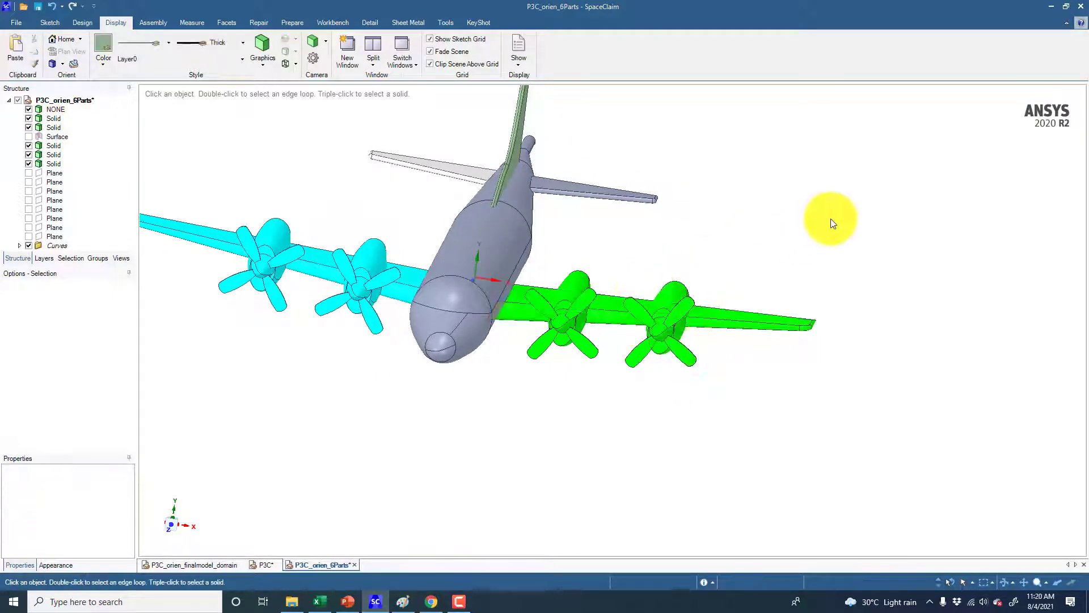
pyautogui.moveTo(793, 247); pyautogui.dragTo(800, 243, button='middle')
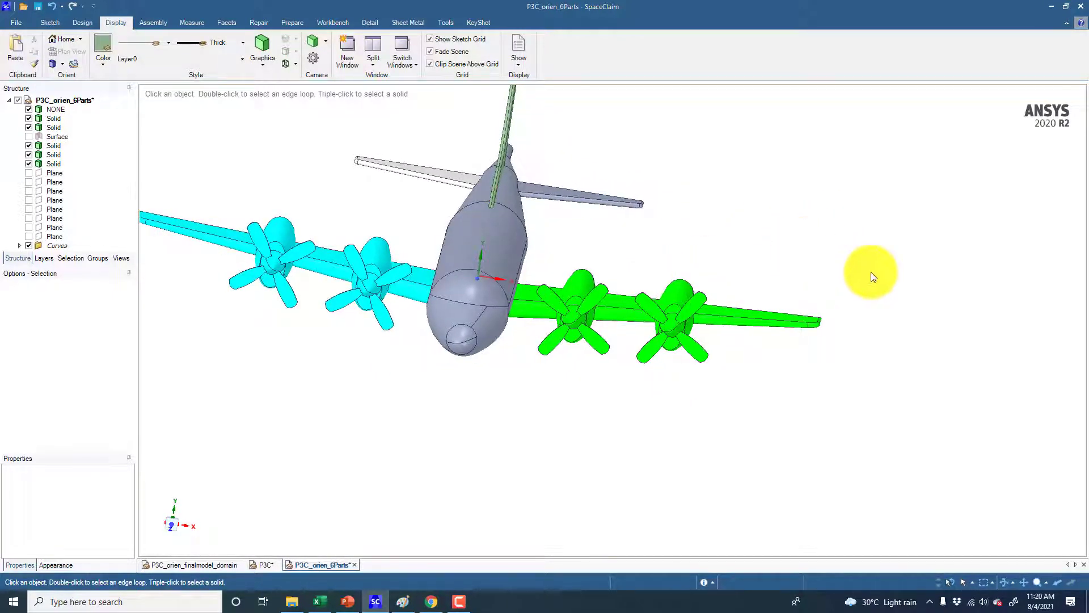
pyautogui.moveTo(916, 275); pyautogui.dragTo(528, 355)
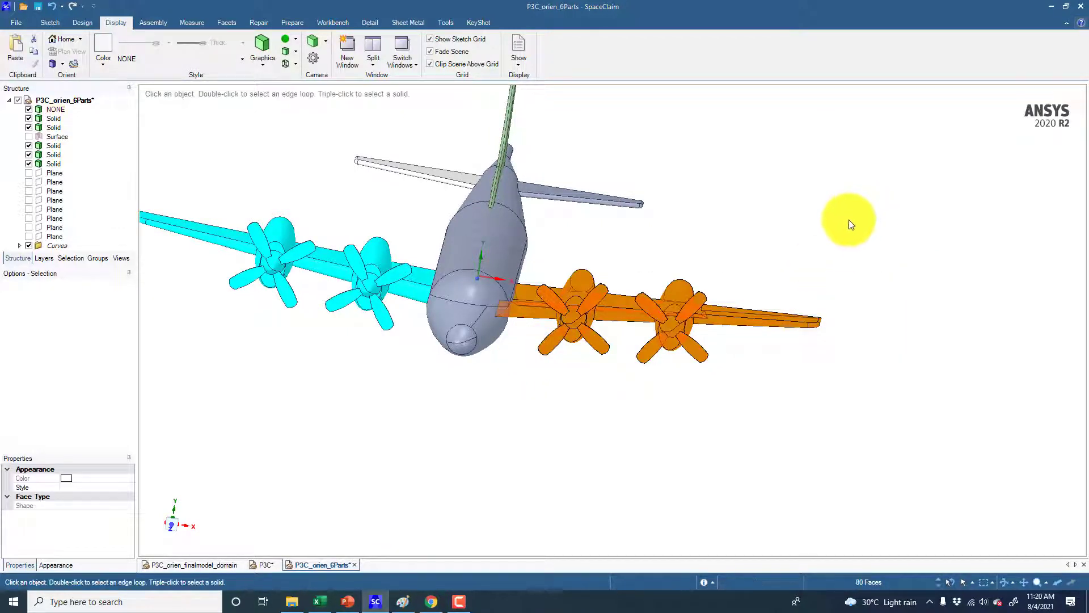
pyautogui.click(803, 236)
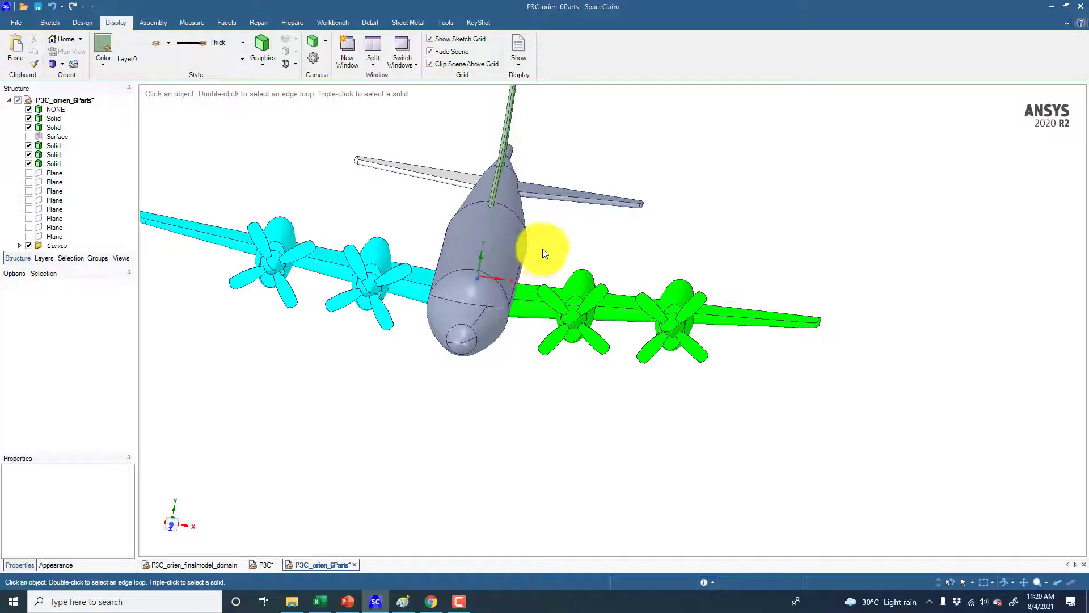
pyautogui.moveTo(544, 248); pyautogui.dragTo(737, 351)
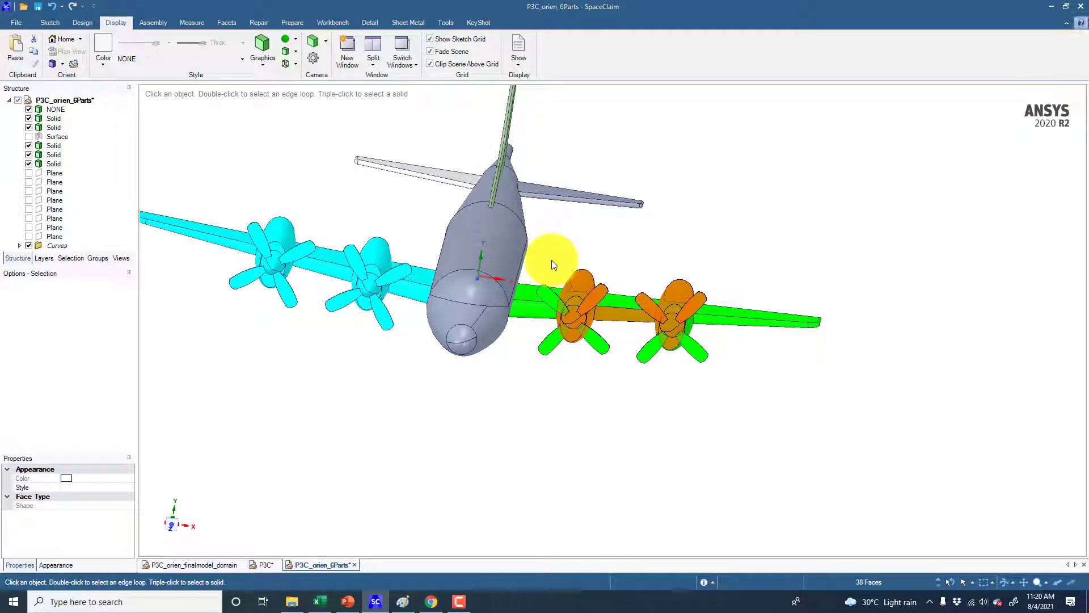
pyautogui.click(876, 261)
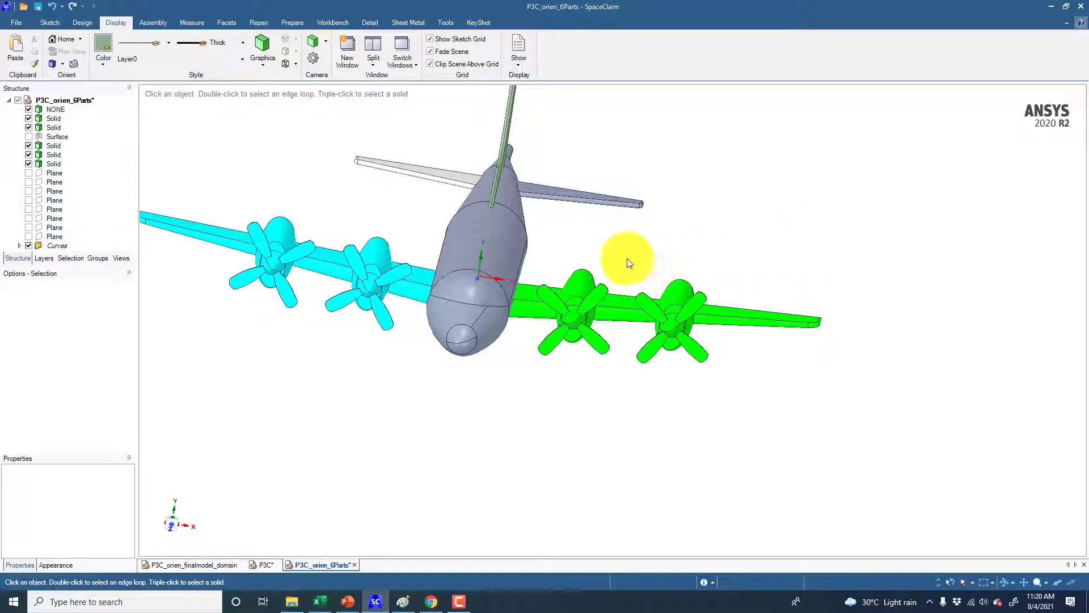
# Color the faces of the green wing's outboard engine and propeller light purple
pyautogui.moveTo(627, 258); pyautogui.dragTo(735, 373)
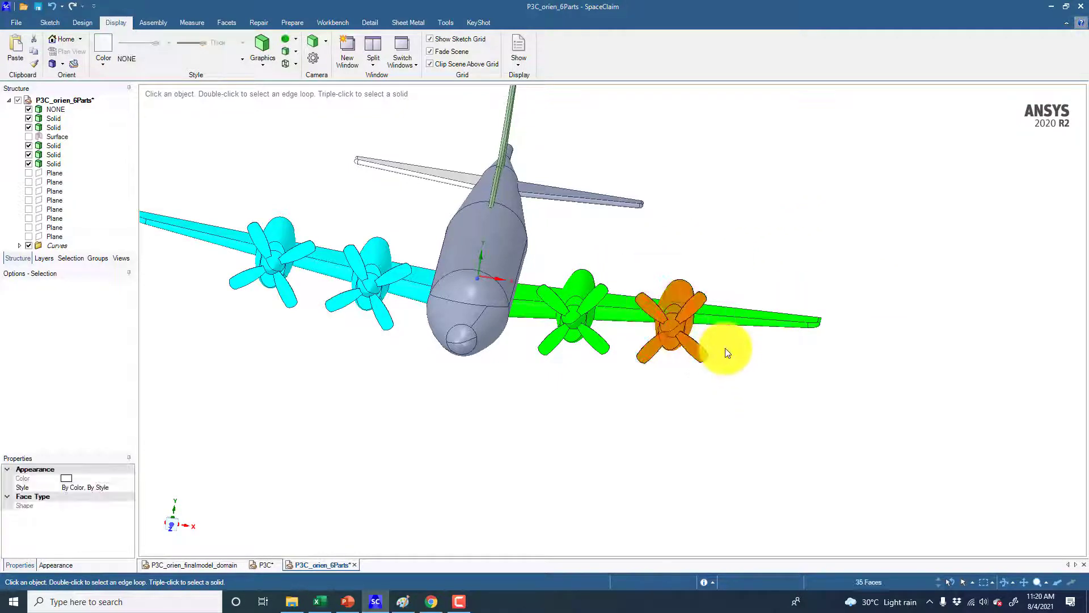
pyautogui.click(98, 61)
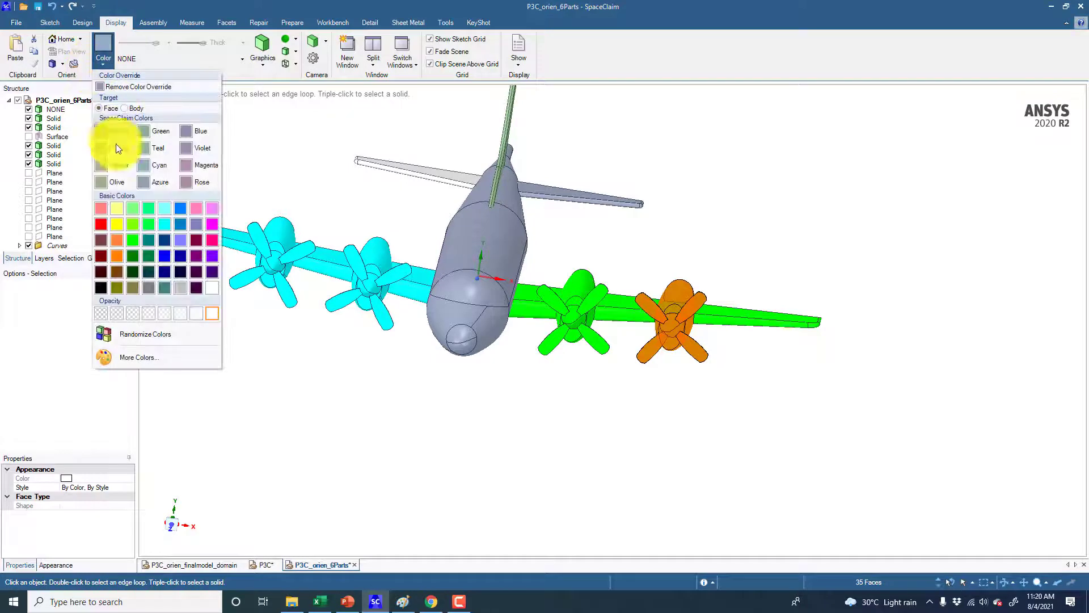
pyautogui.click(134, 238)
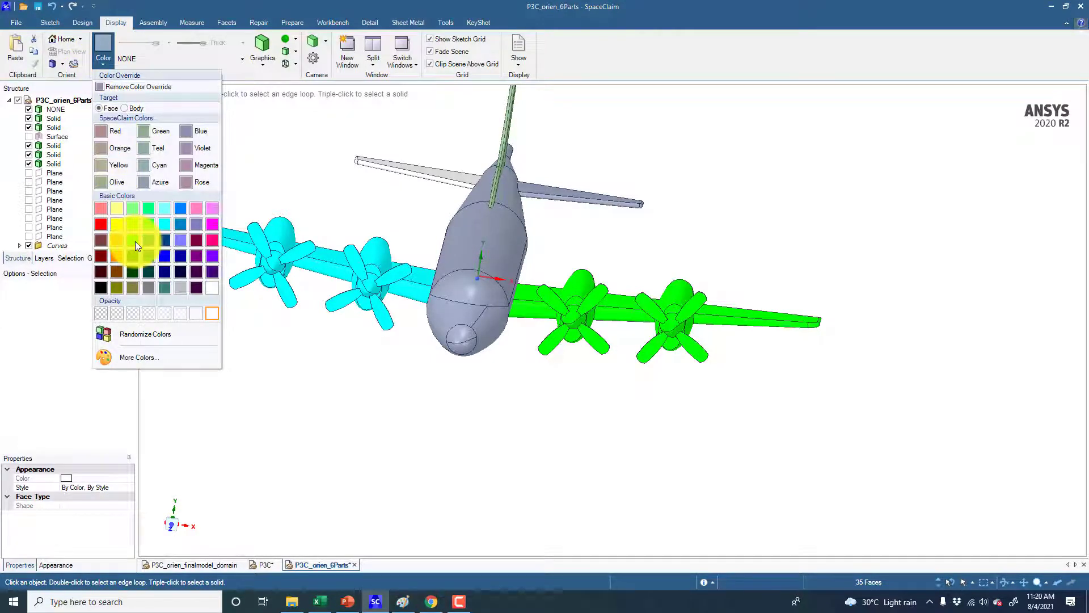
pyautogui.click(179, 241)
pyautogui.moveTo(698, 241); pyautogui.dragTo(687, 248, button='middle')
pyautogui.click(769, 238)
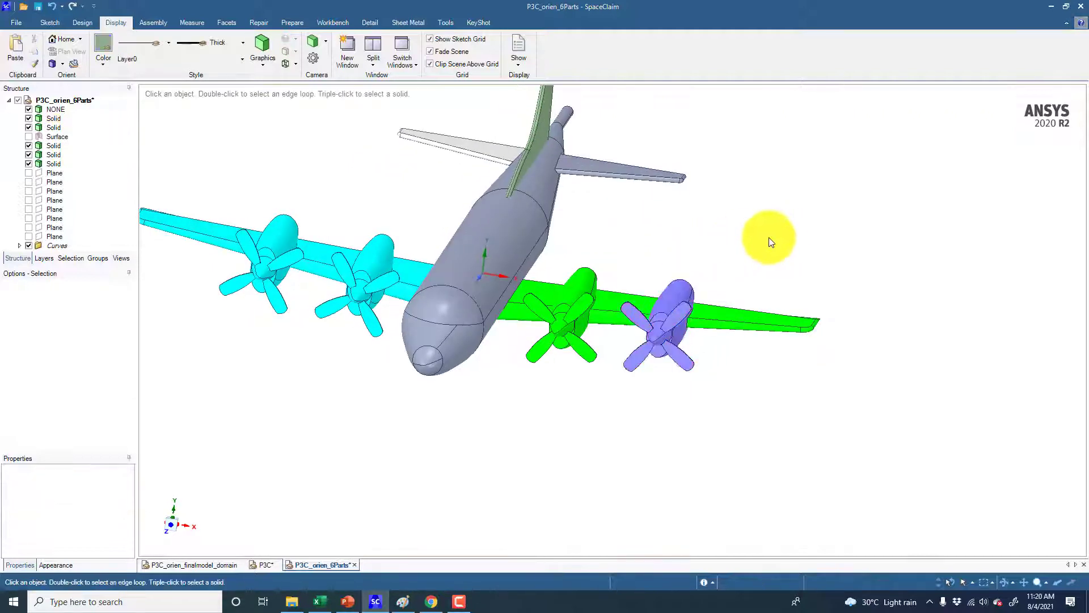
# Color the faces of the green wing's inboard engine and propeller red
pyautogui.moveTo(768, 237); pyautogui.dragTo(856, 214, button='middle')
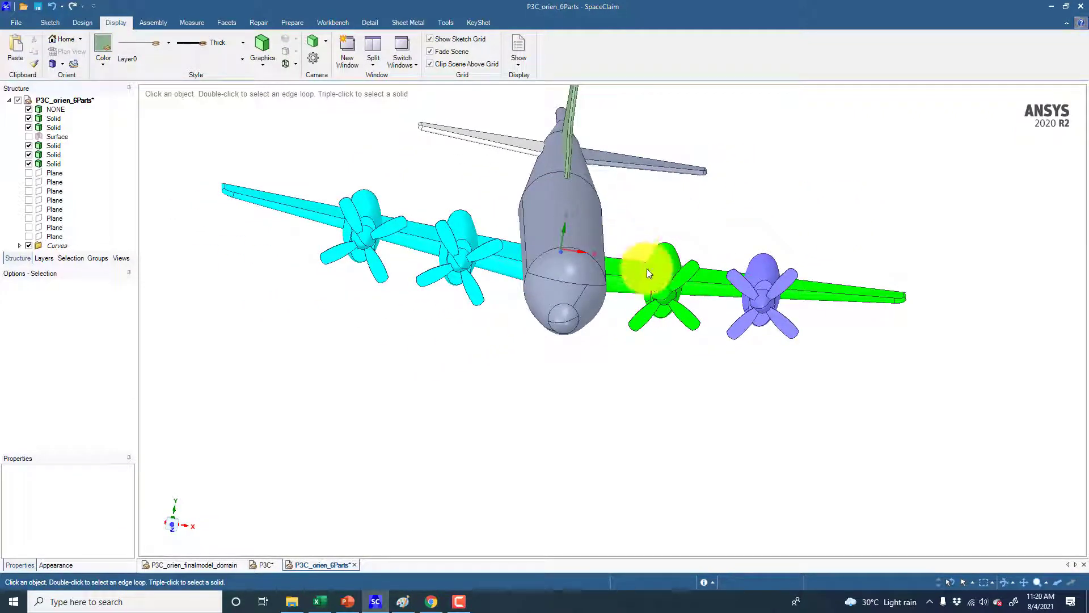
pyautogui.moveTo(620, 233); pyautogui.dragTo(711, 360)
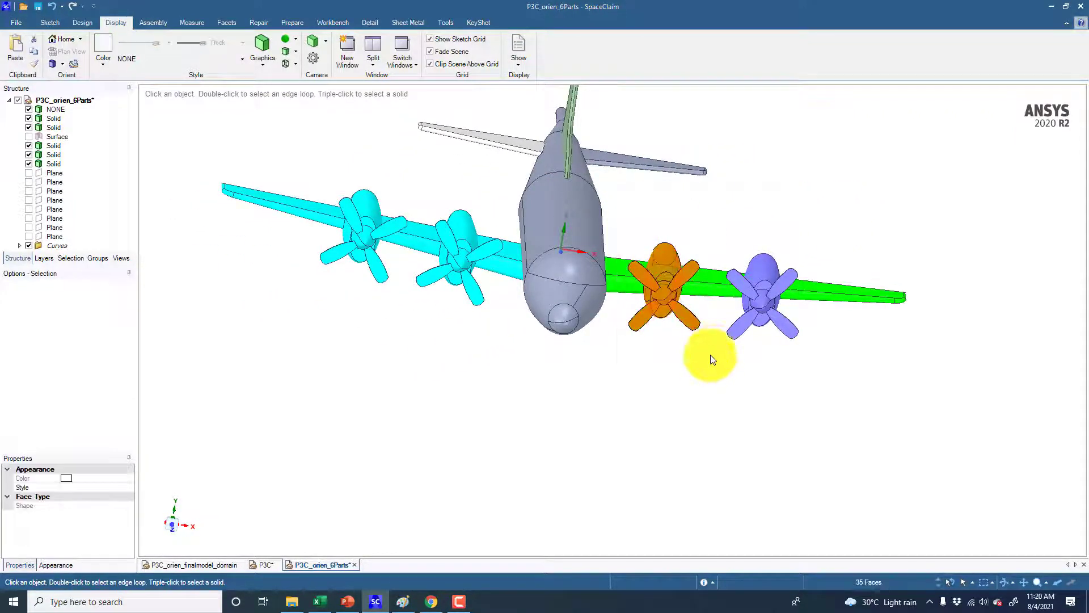
pyautogui.click(94, 65)
pyautogui.click(104, 226)
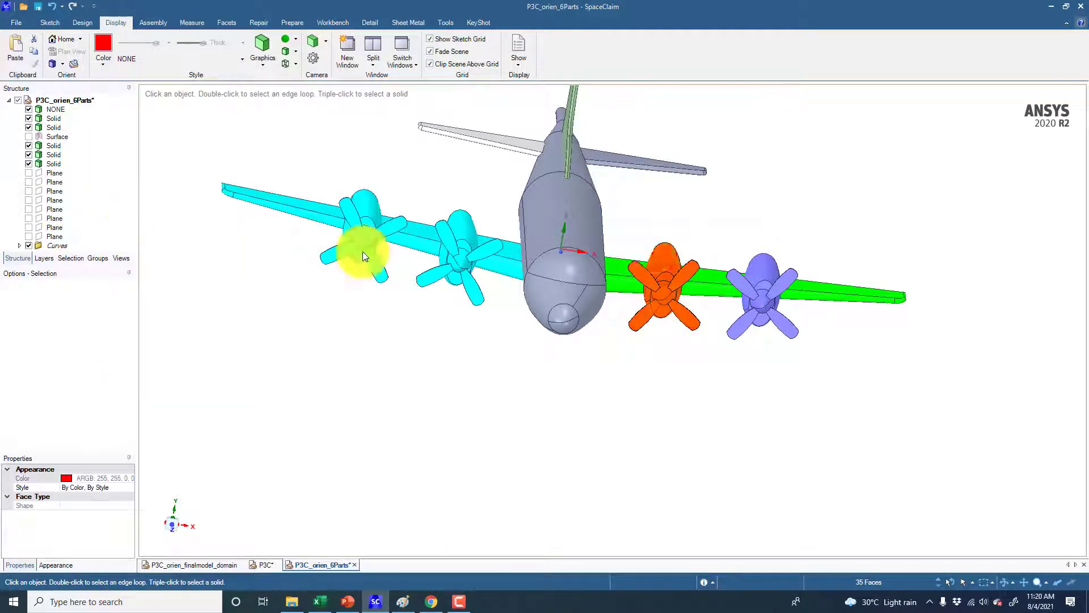
pyautogui.click(693, 222)
# Color the faces of the cyan wing's inboard engine and propeller orange
pyautogui.moveTo(694, 223); pyautogui.dragTo(689, 214, button='middle')
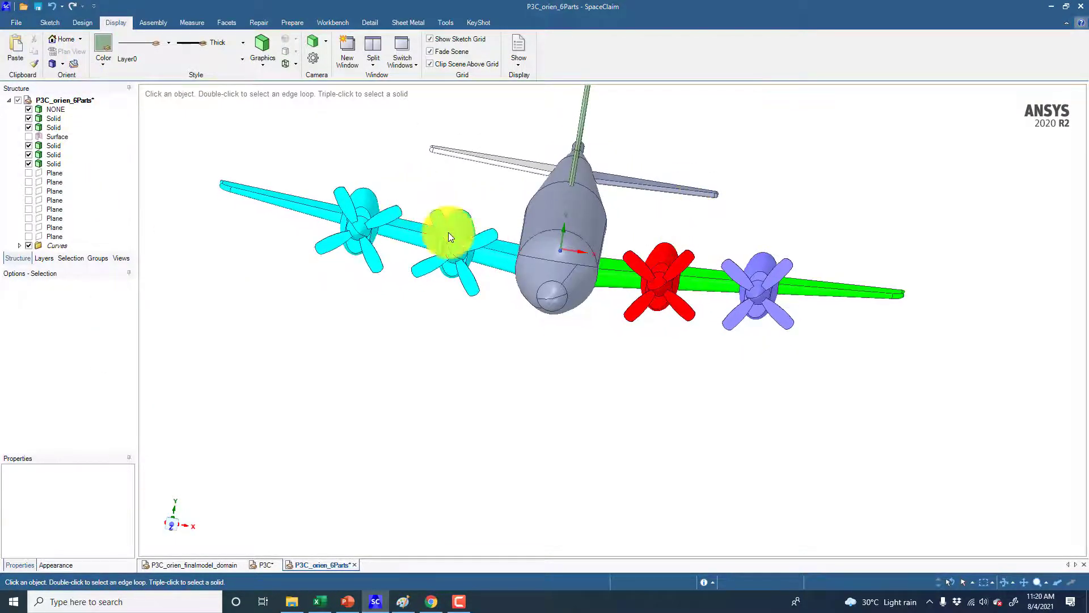
pyautogui.moveTo(413, 190); pyautogui.dragTo(495, 311)
pyautogui.moveTo(496, 311); pyautogui.dragTo(448, 227, button='middle')
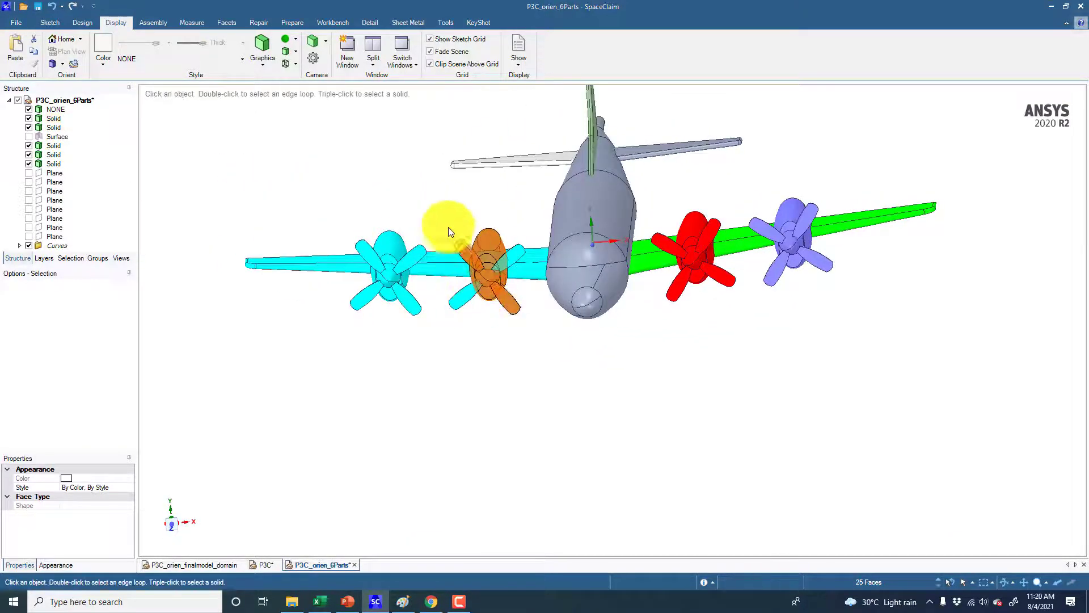
pyautogui.moveTo(443, 214); pyautogui.dragTo(531, 339)
pyautogui.click(104, 50)
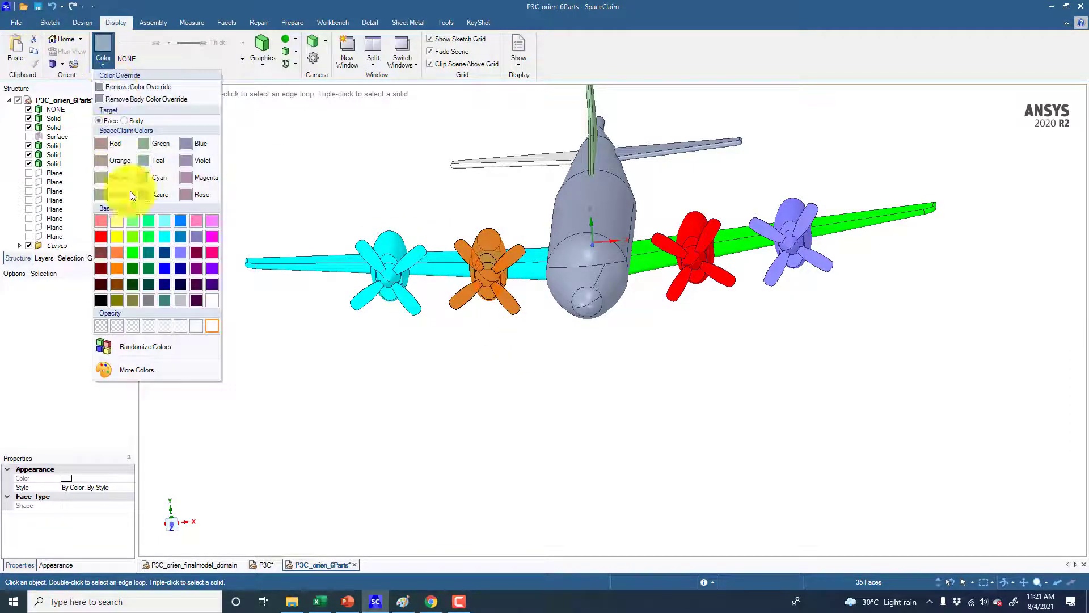
pyautogui.click(120, 253)
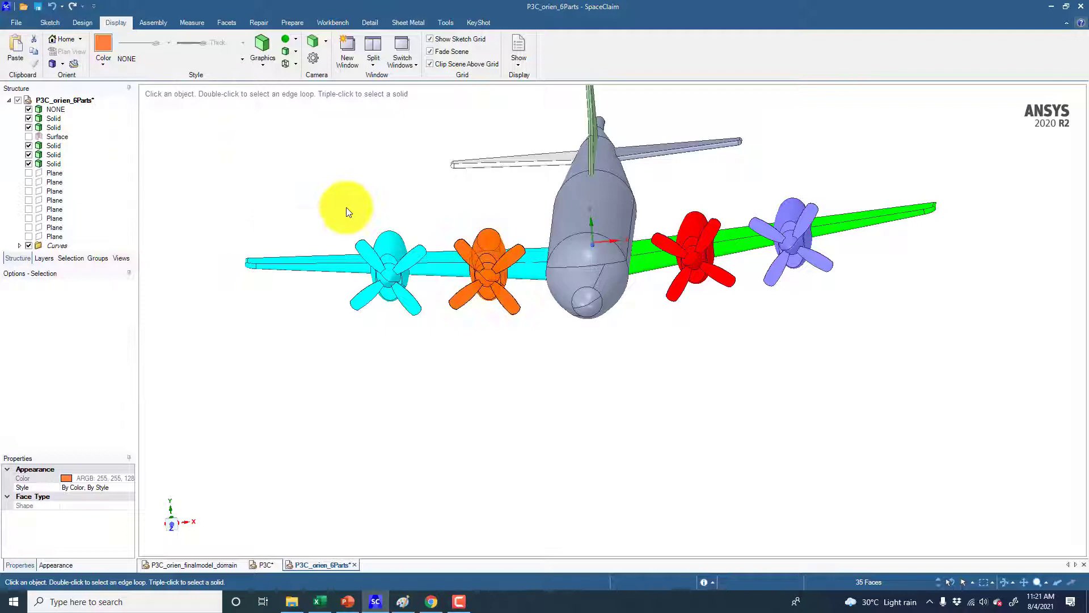
# Color the faces of the cyan wing's outboard engine and propeller pink
pyautogui.moveTo(318, 206); pyautogui.dragTo(428, 334)
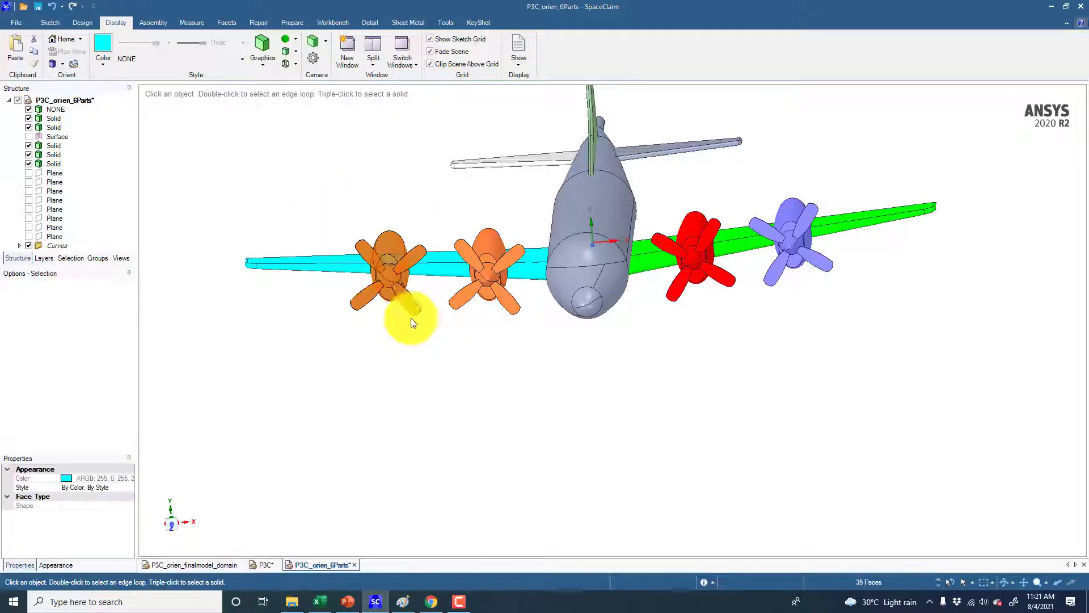
pyautogui.click(104, 67)
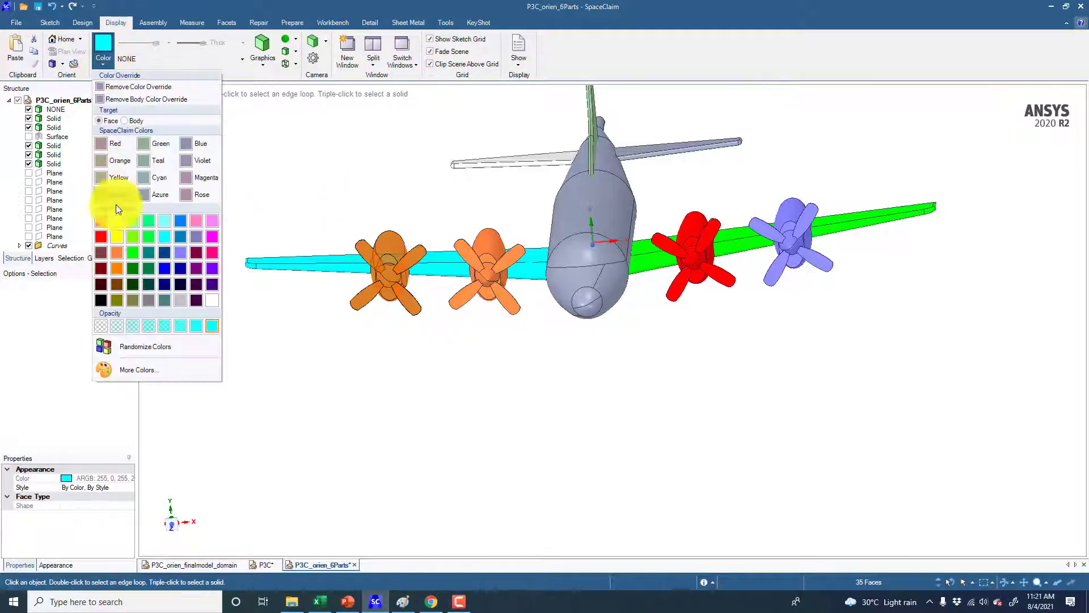
pyautogui.click(194, 221)
pyautogui.moveTo(317, 267); pyautogui.dragTo(333, 285, button='middle')
pyautogui.click(232, 206)
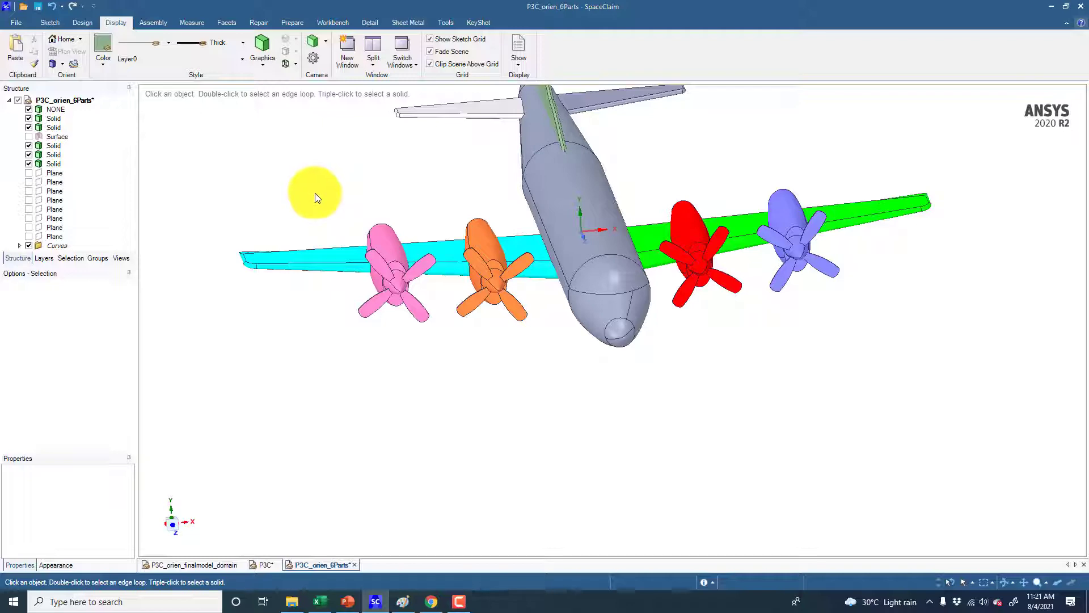
# Color the cyan wing's main faces yellow, including both leading-edge faces beside the engines but not the inboard trailing-edge flap
pyautogui.moveTo(258, 251); pyautogui.dragTo(217, 290)
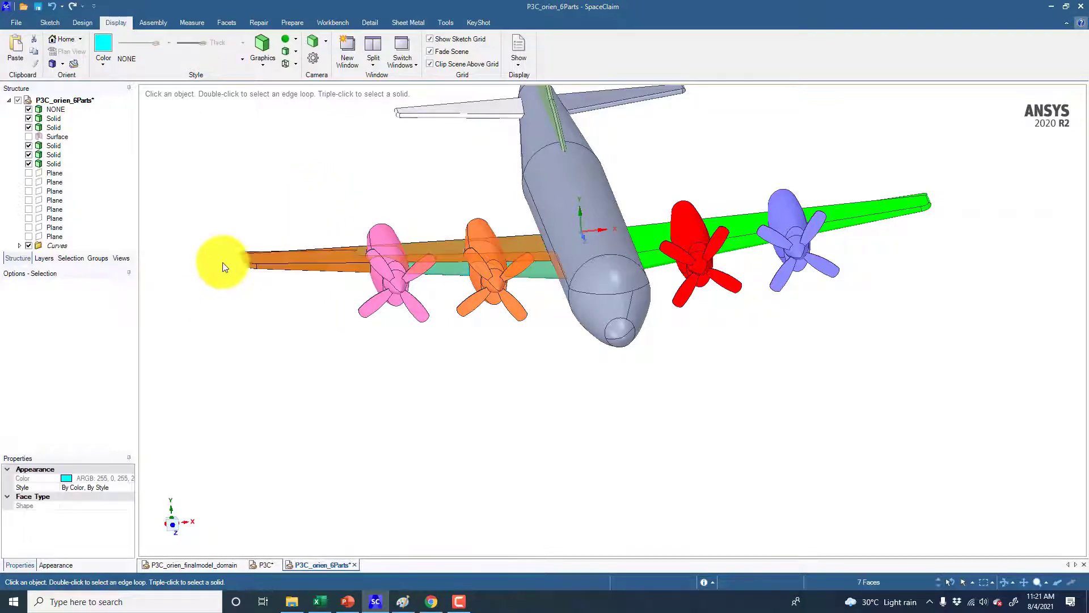
pyautogui.moveTo(284, 146); pyautogui.dragTo(257, 71, button='middle')
pyautogui.scroll(3, 452, 201)
pyautogui.moveTo(461, 217); pyautogui.dragTo(463, 411, button='middle')
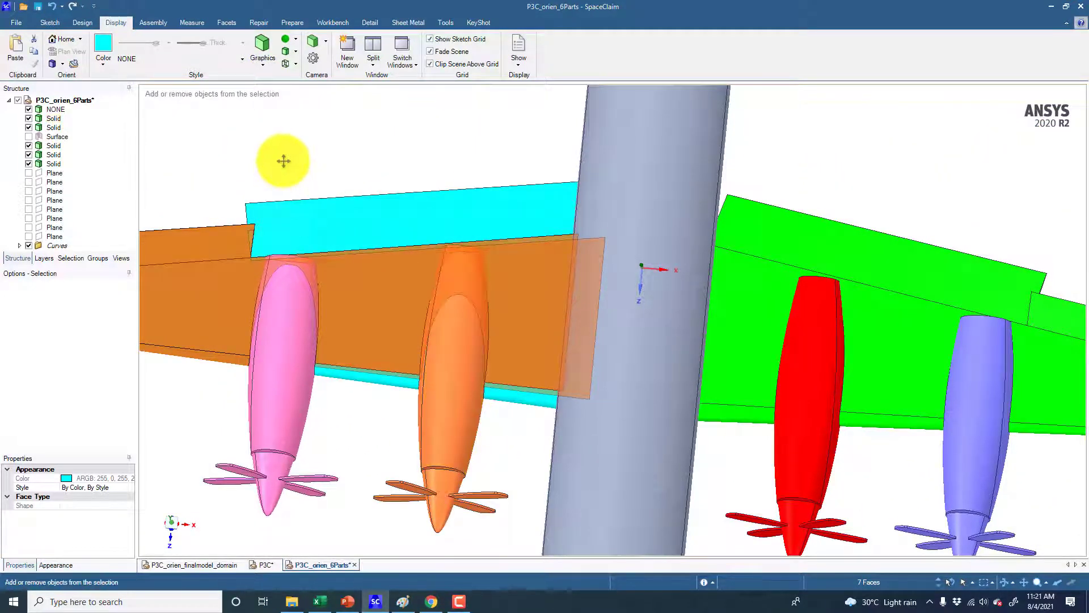
pyautogui.keyDown('ctrl'); pyautogui.moveTo(283, 160); pyautogui.dragTo(377, 159, button='middle'); pyautogui.keyUp('ctrl')
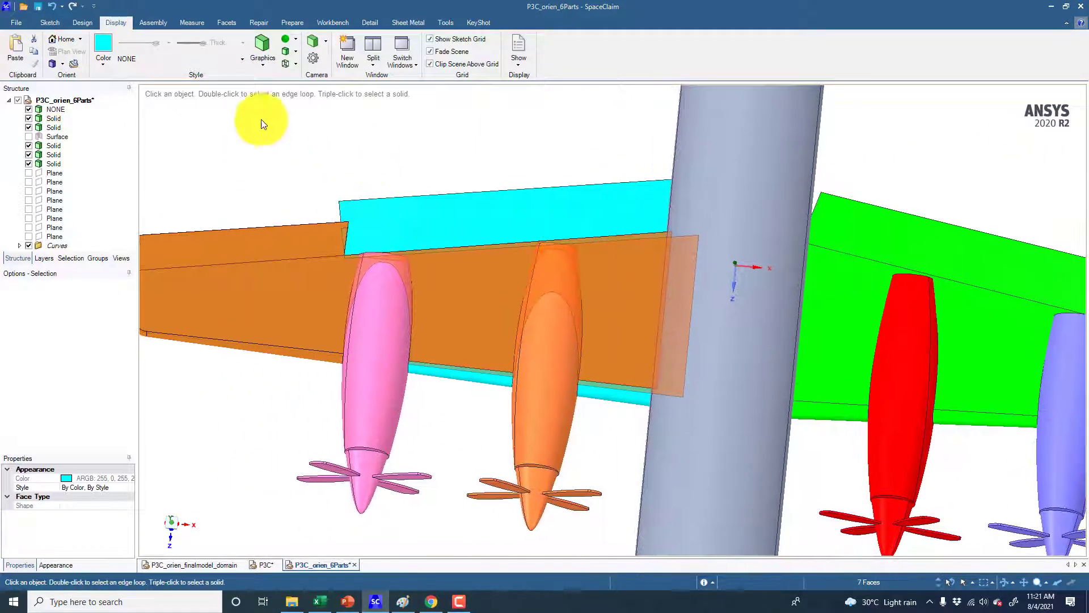
pyautogui.keyDown('ctrl'); pyautogui.click(455, 373); pyautogui.keyUp('ctrl')
pyautogui.keyDown('ctrl'); pyautogui.click(597, 390); pyautogui.keyUp('ctrl')
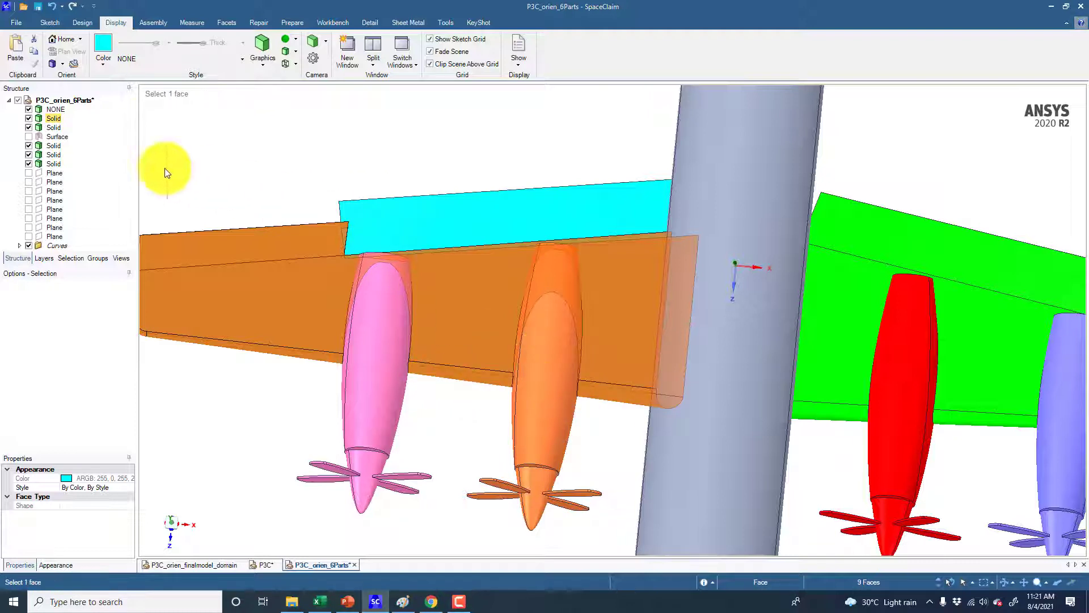
pyautogui.click(104, 63)
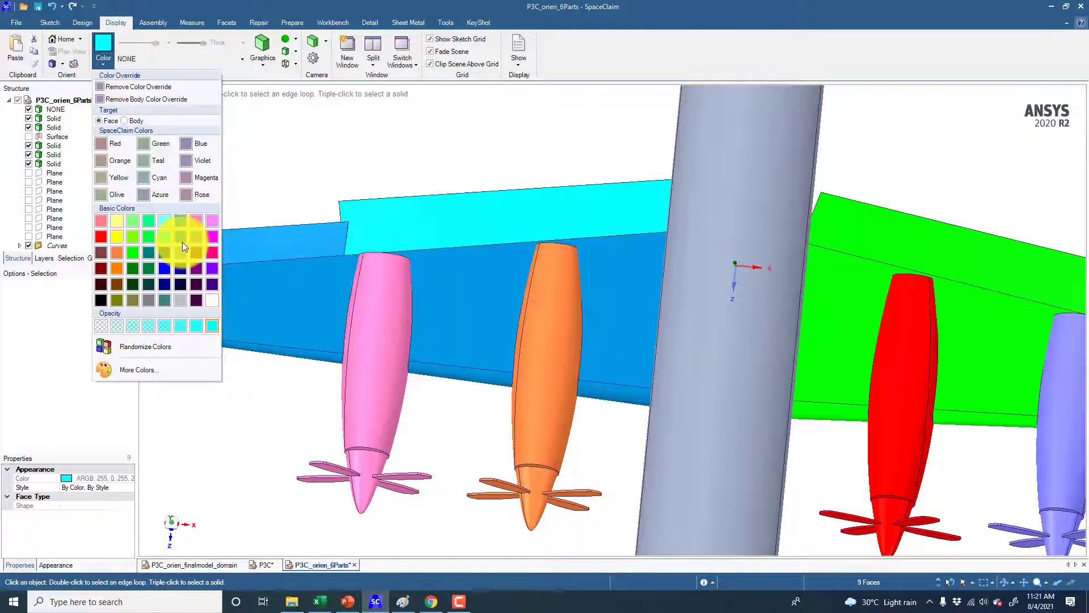
pyautogui.click(117, 237)
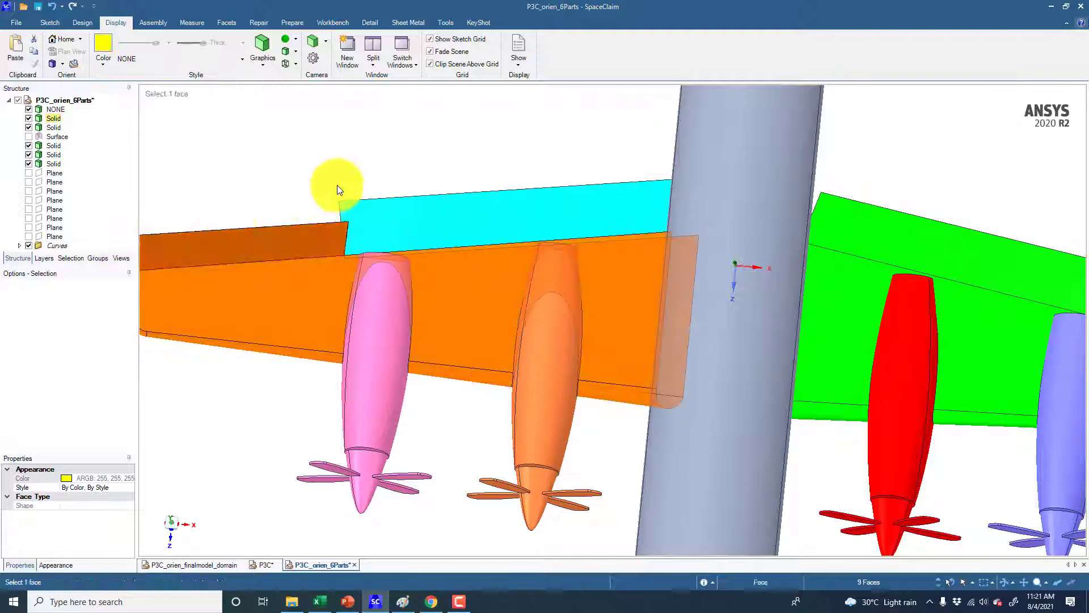
# Color the broad face and both end faces of the yellow wing's inboard trailing-edge flap dark teal
pyautogui.click(379, 211)
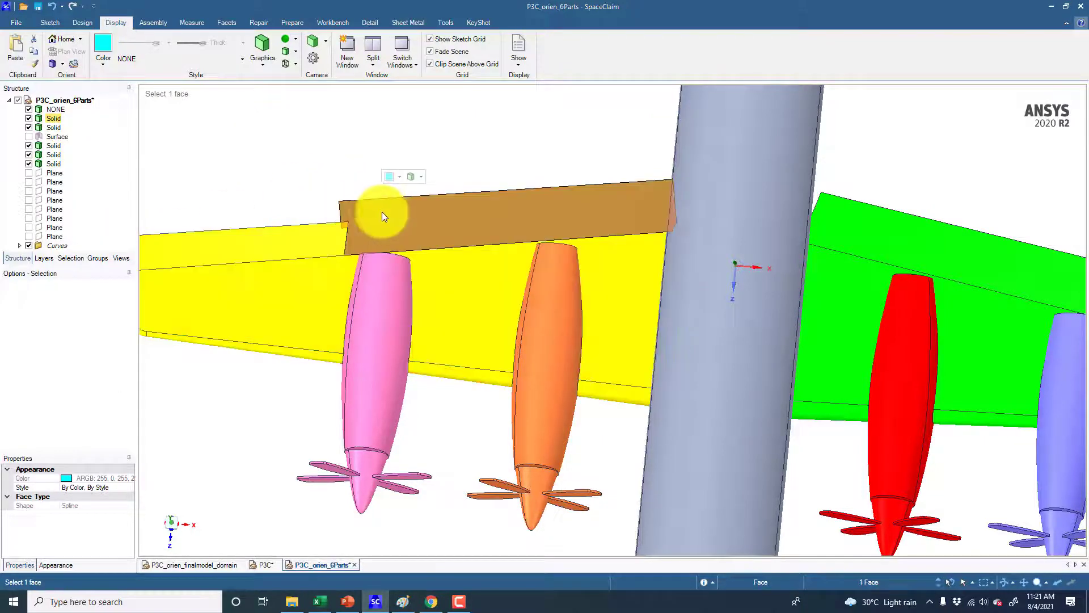
pyautogui.moveTo(382, 212); pyautogui.dragTo(353, 206, button='middle')
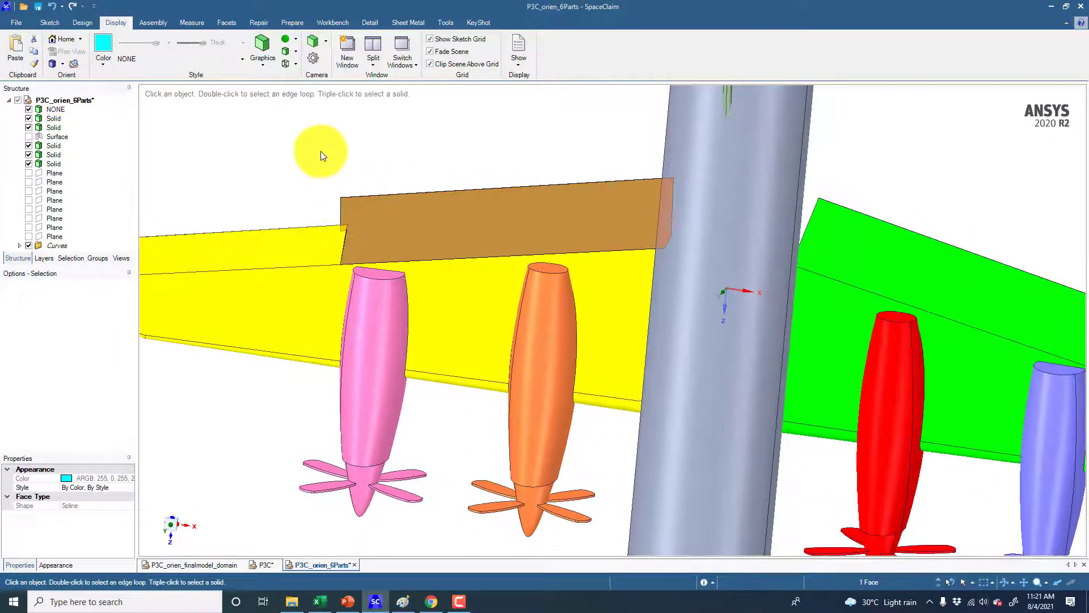
pyautogui.moveTo(316, 153); pyautogui.dragTo(416, 150, button='middle')
pyautogui.scroll(4, 353, 188)
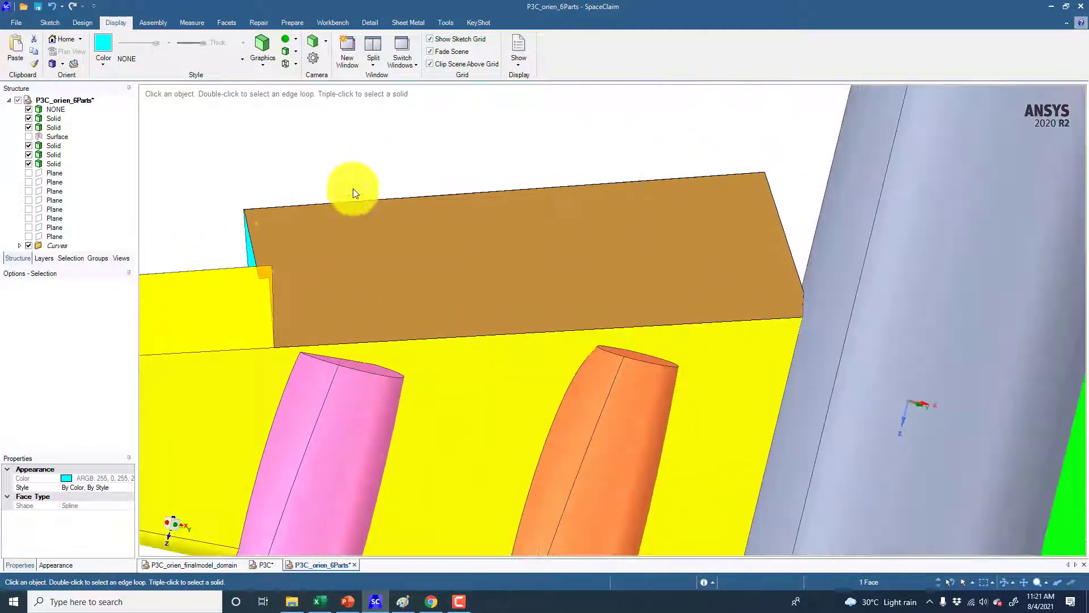
pyautogui.keyDown('ctrl'); pyautogui.click(249, 253); pyautogui.keyUp('ctrl')
pyautogui.moveTo(250, 253); pyautogui.dragTo(365, 326, button='middle')
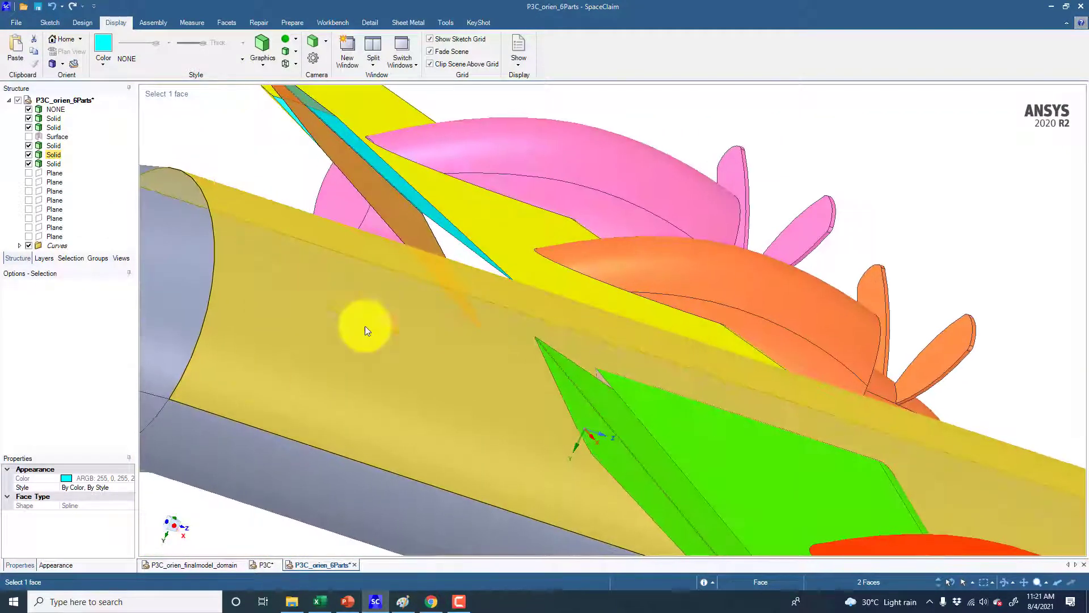
pyautogui.keyDown('ctrl'); pyautogui.click(451, 250); pyautogui.keyUp('ctrl')
pyautogui.click(104, 63)
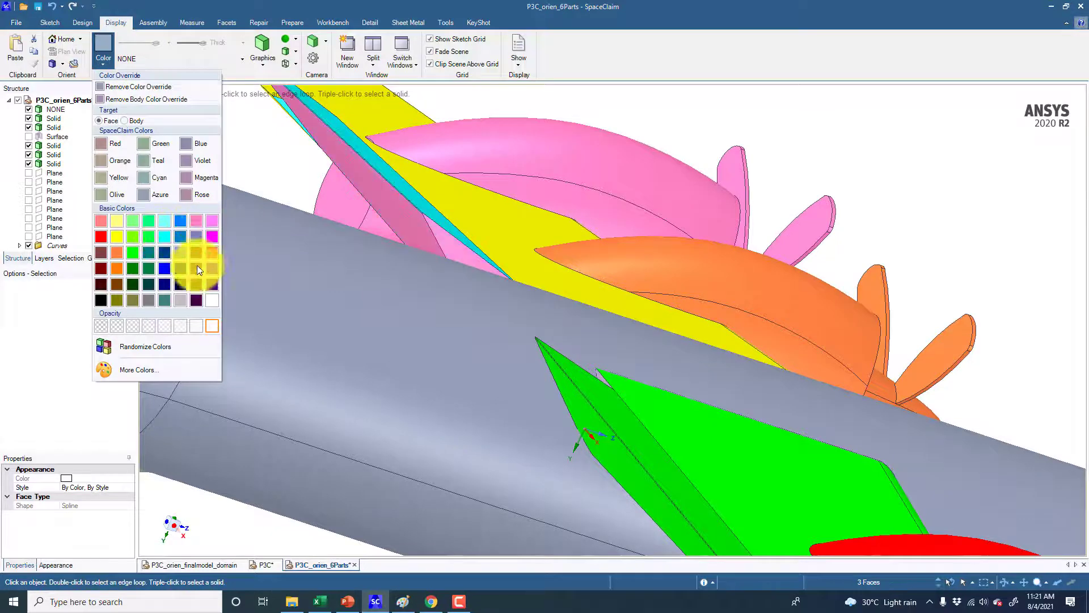
pyautogui.click(165, 297)
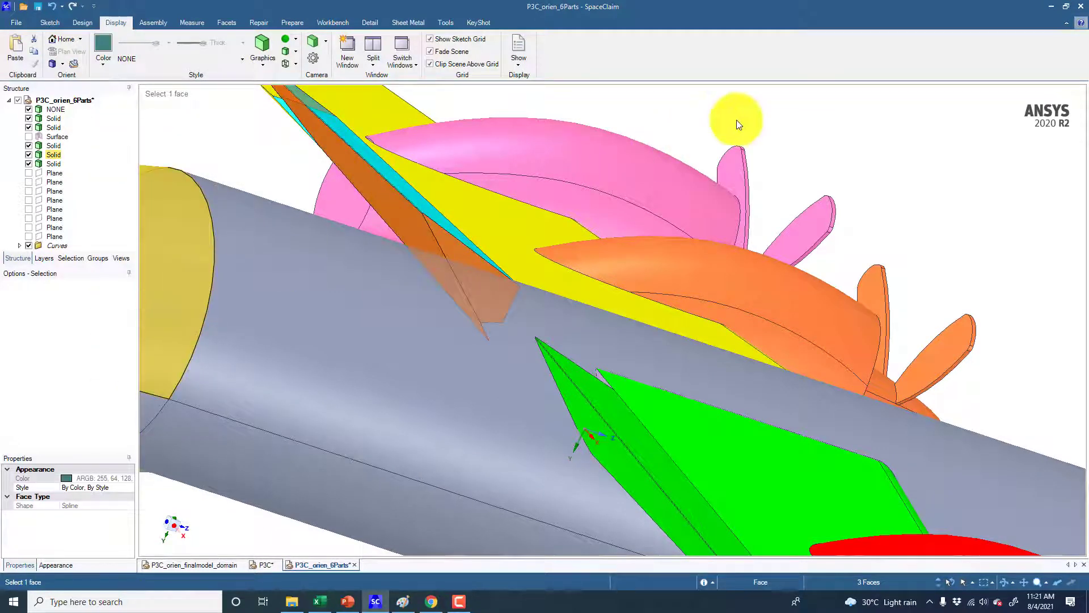
# Examine the colored wings, engines and fuselage of the whole aircraft from the front
pyautogui.moveTo(736, 120); pyautogui.dragTo(856, 63, button='middle')
pyautogui.click(786, 148)
pyautogui.scroll(-3, 856, 63)
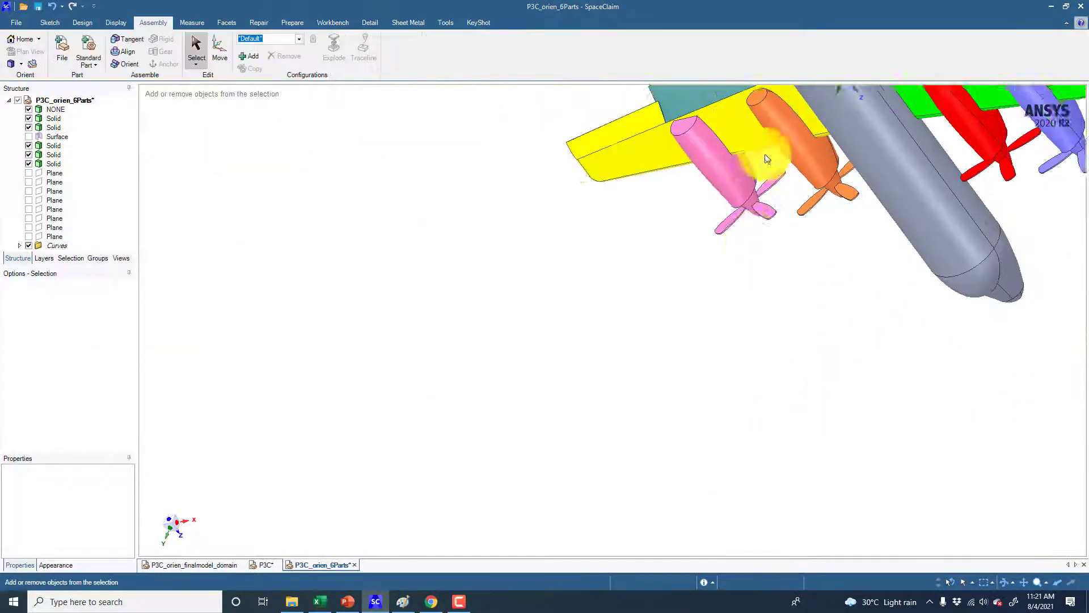
pyautogui.keyDown('ctrl'); pyautogui.moveTo(766, 158); pyautogui.dragTo(735, 232, button='middle'); pyautogui.keyUp('ctrl')
pyautogui.moveTo(735, 232); pyautogui.dragTo(658, 249, button='middle')
pyautogui.keyDown('ctrl'); pyautogui.moveTo(658, 250); pyautogui.dragTo(545, 217, button='middle'); pyautogui.keyUp('ctrl')
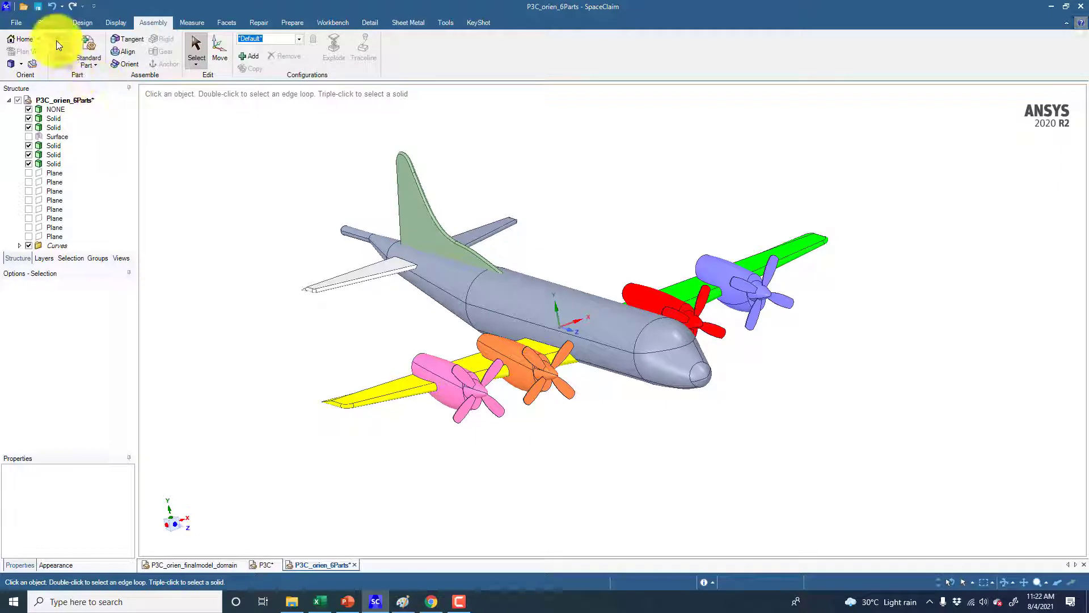
# Try a different surface appearance style on all the aircraft bodies and undo it
pyautogui.click(78, 23)
pyautogui.click(115, 23)
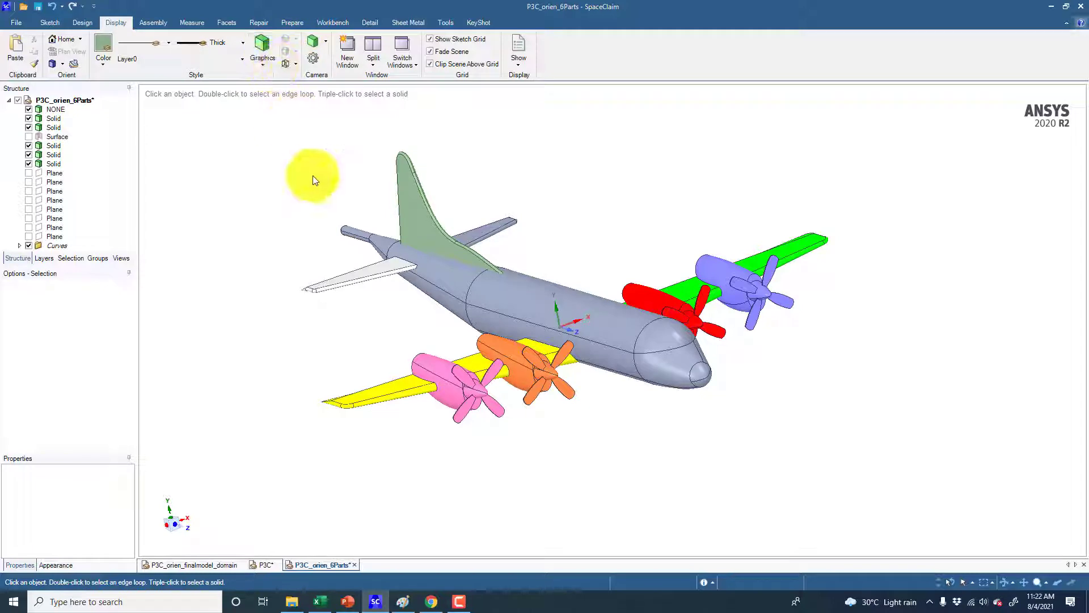
pyautogui.moveTo(255, 140); pyautogui.dragTo(952, 468)
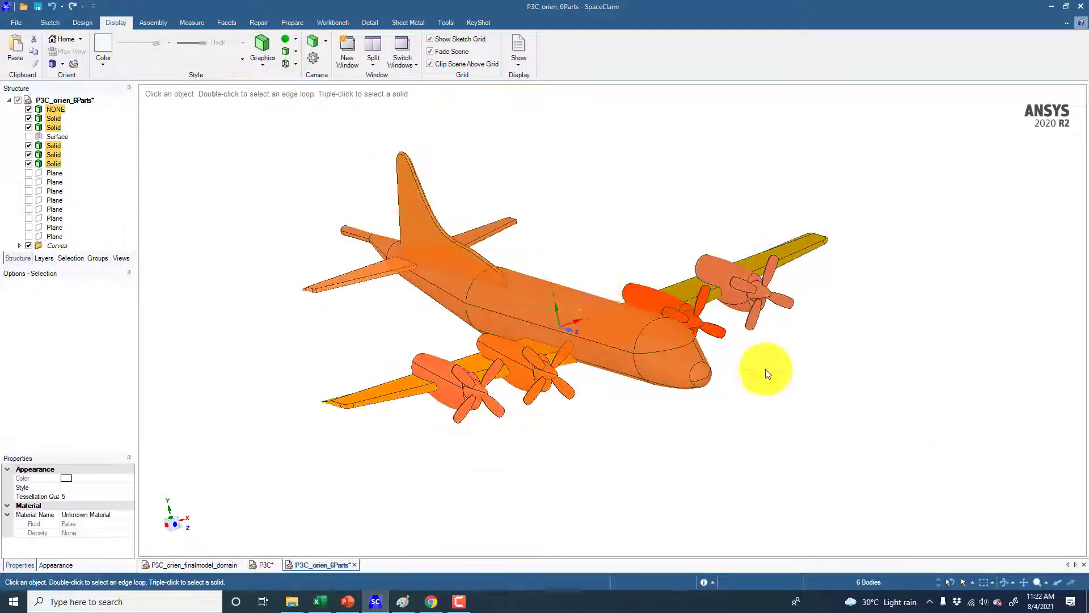
pyautogui.click(294, 40)
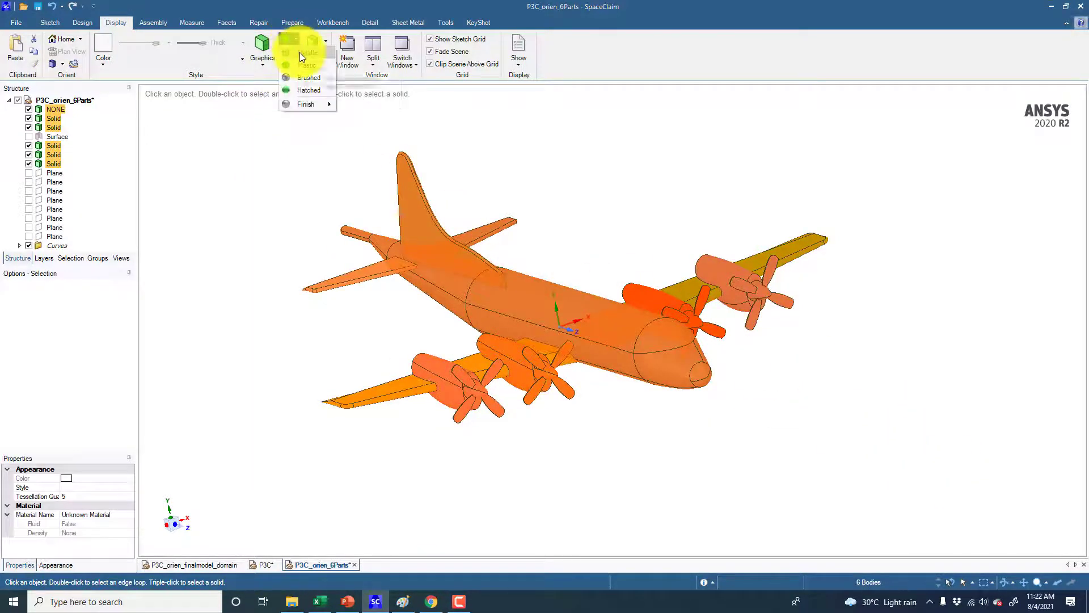
pyautogui.click(300, 86)
pyautogui.scroll(4, 671, 318)
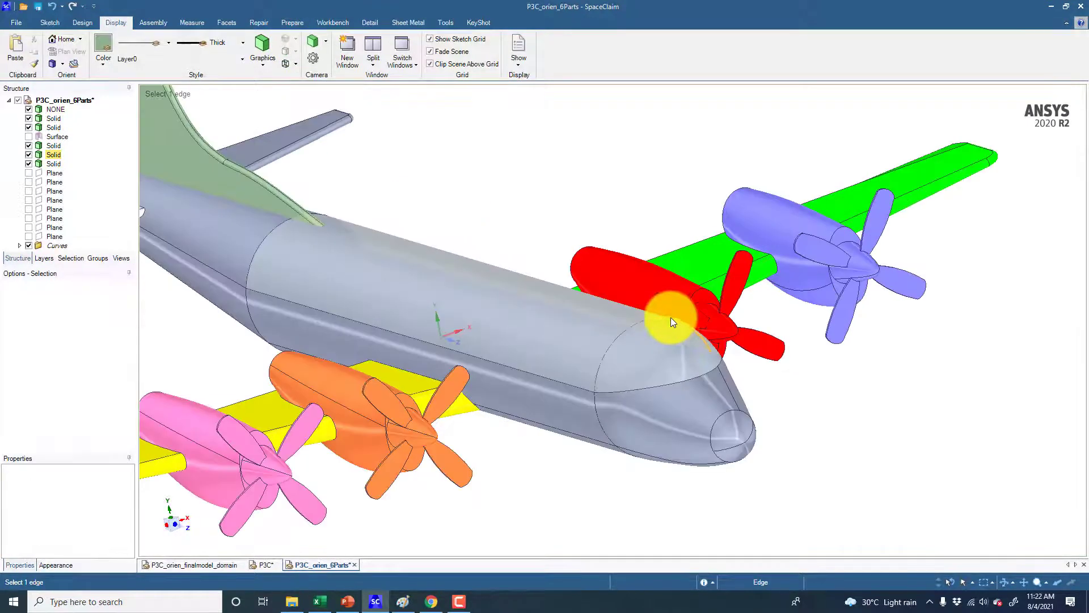
pyautogui.moveTo(670, 318)
pyautogui.mouseDown(button='middle')
pyautogui.moveTo(613, 306)
pyautogui.moveTo(658, 321)
pyautogui.mouseUp(button='middle')
pyautogui.scroll(-3, 658, 321)
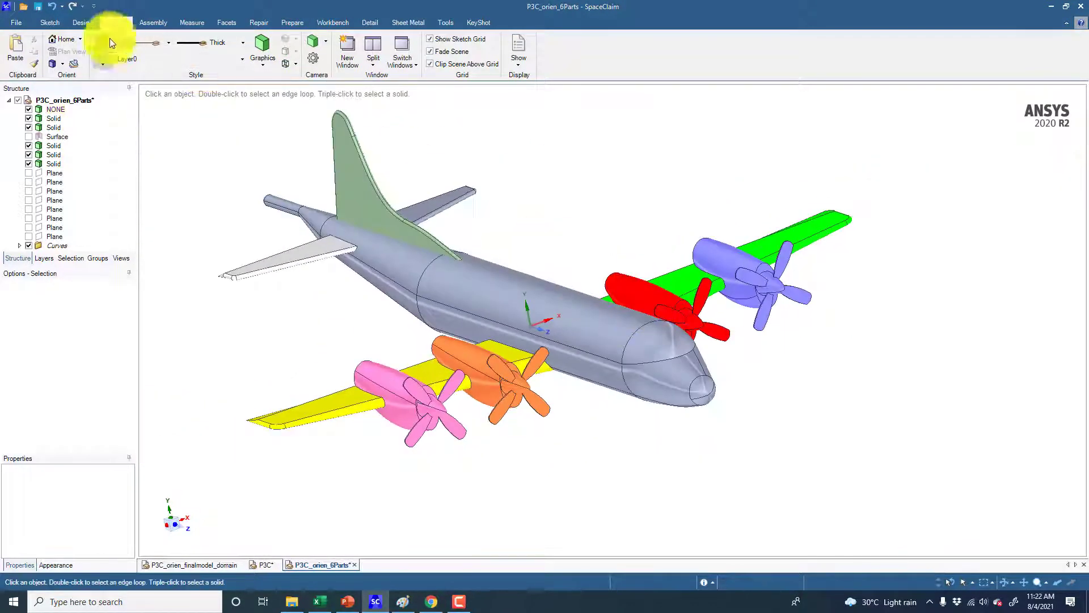
pyautogui.click(50, 6)
pyautogui.click(261, 192)
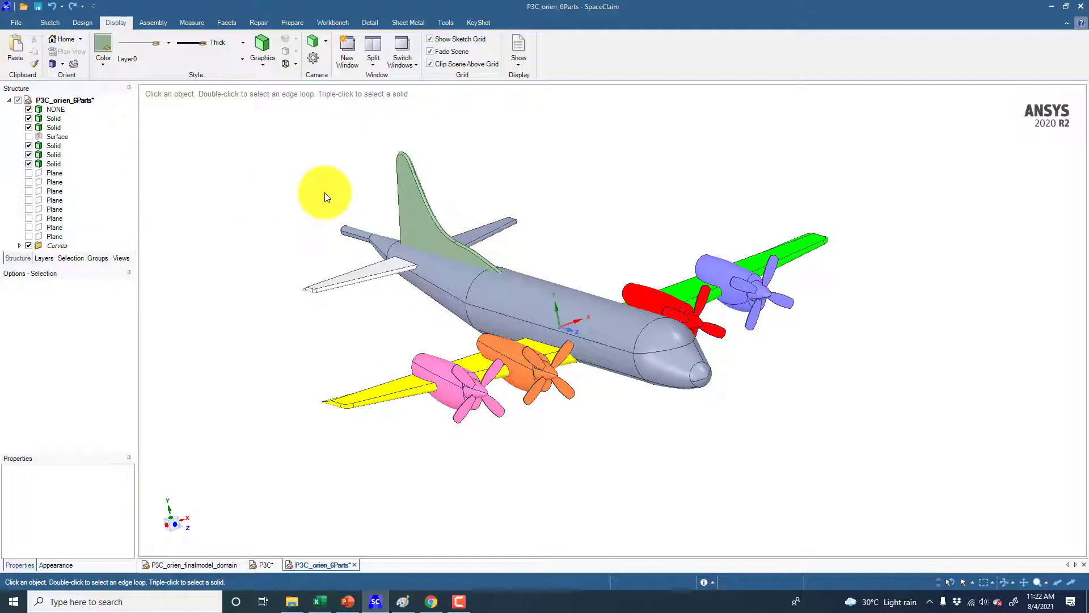
# Select all the aircraft bodies together and hide them
pyautogui.keyDown('shift'); pyautogui.moveTo(324, 193); pyautogui.dragTo(281, 212, button='middle'); pyautogui.keyUp('shift')
pyautogui.moveTo(206, 122); pyautogui.dragTo(905, 504)
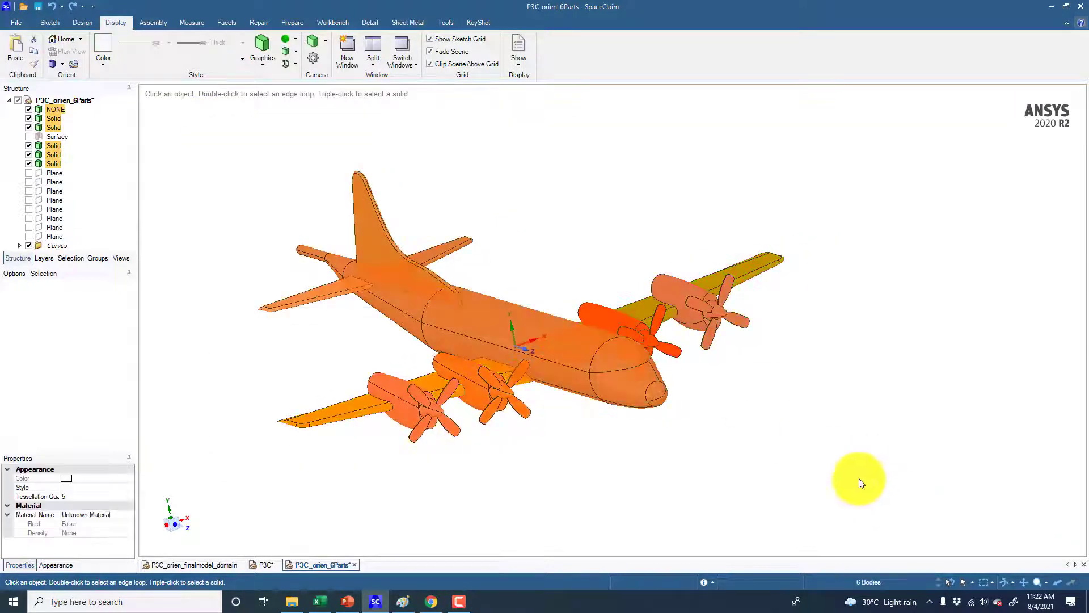
pyautogui.rightClick(248, 210)
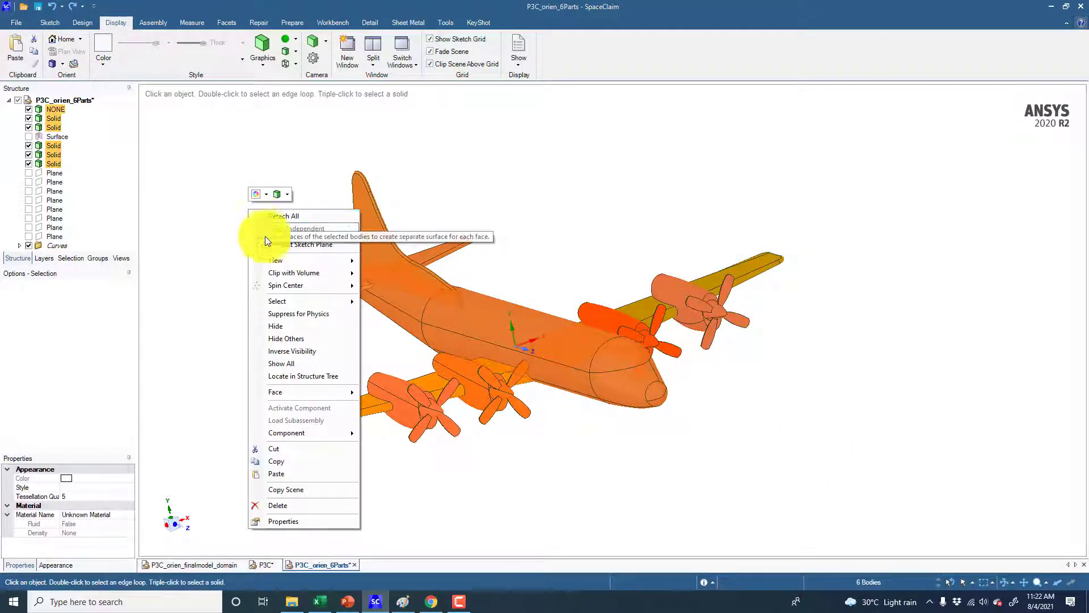
pyautogui.click(278, 326)
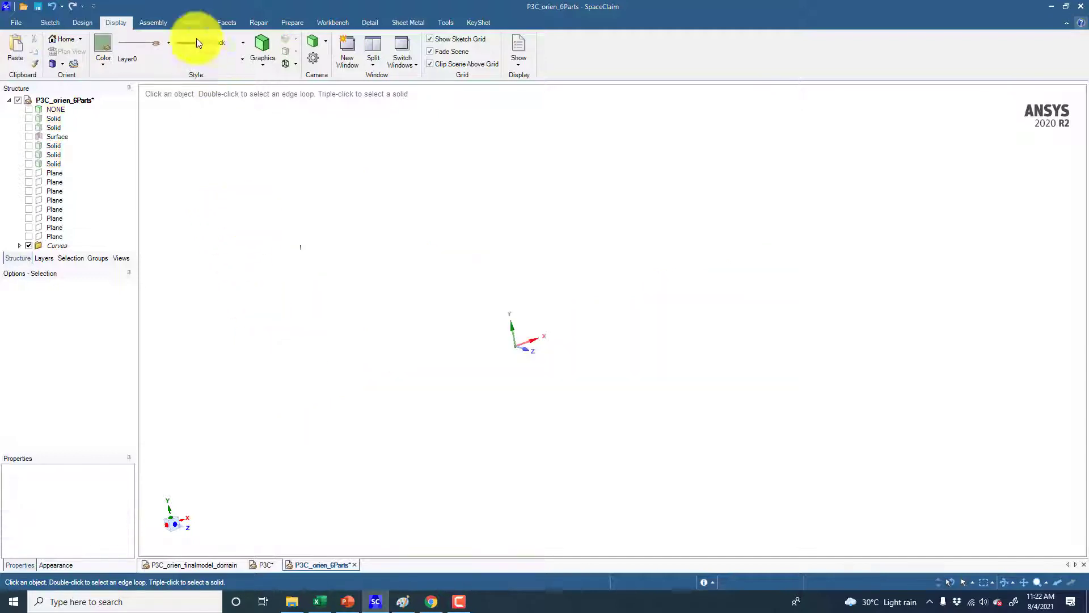
pyautogui.click(285, 66)
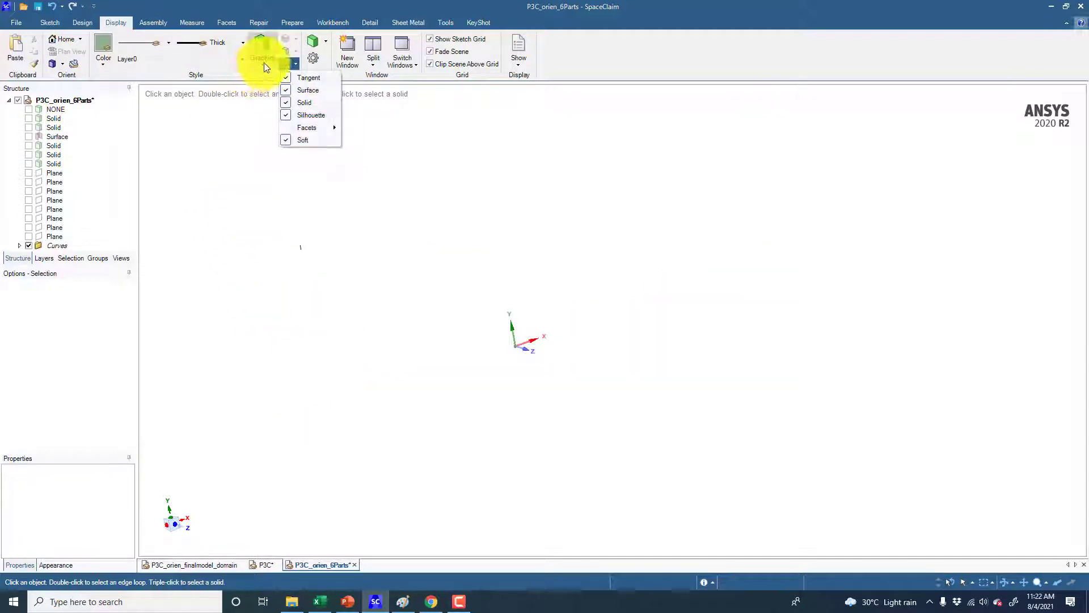
pyautogui.click(261, 63)
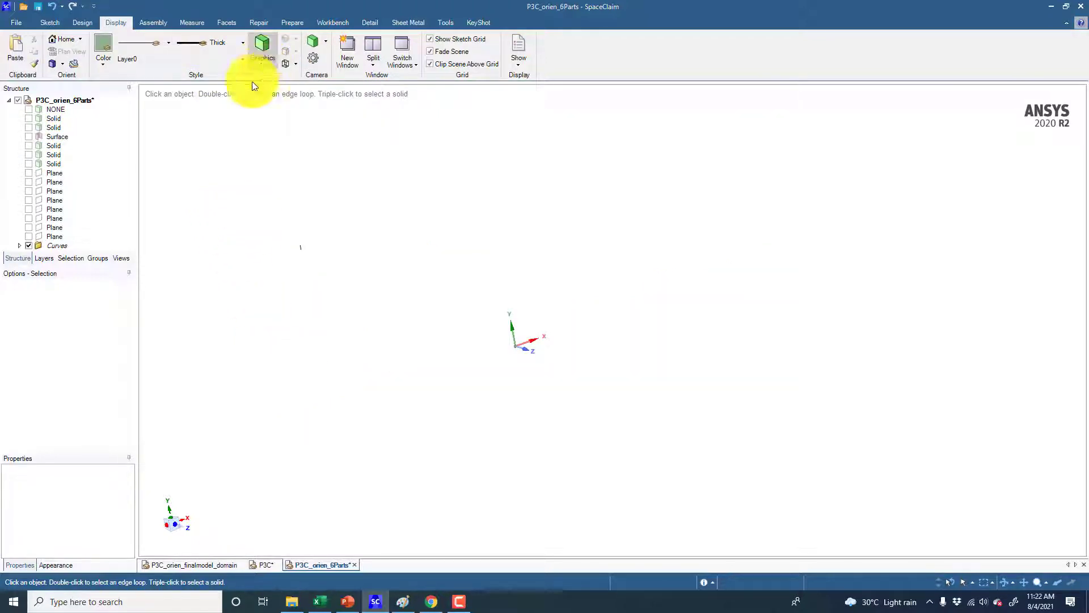
# Show all hidden objects of the model, including the bodies, surface and planes
pyautogui.rightClick(152, 259)
pyautogui.click(187, 348)
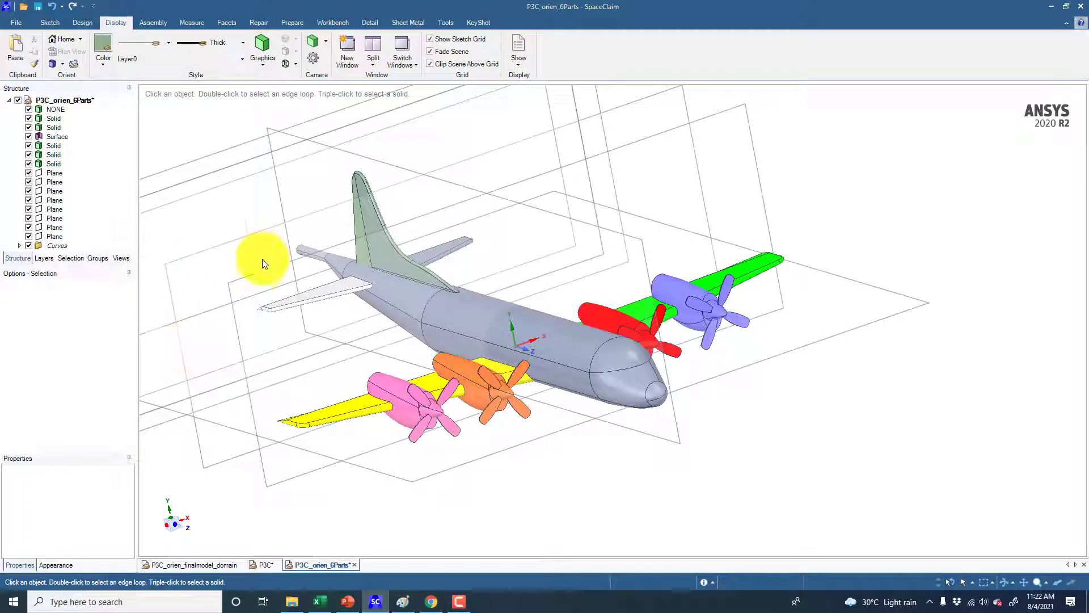
pyautogui.scroll(-2, 407, 318)
pyautogui.keyDown('ctrl'); pyautogui.moveTo(419, 327); pyautogui.dragTo(499, 355, button='middle'); pyautogui.keyUp('ctrl')
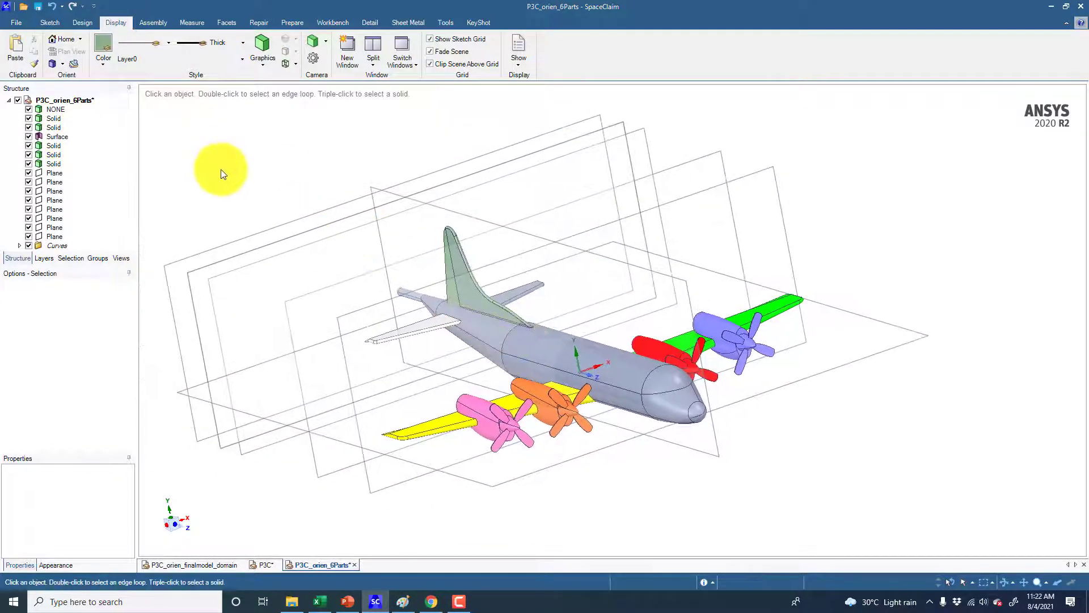
pyautogui.moveTo(220, 169); pyautogui.dragTo(225, 193, button='middle')
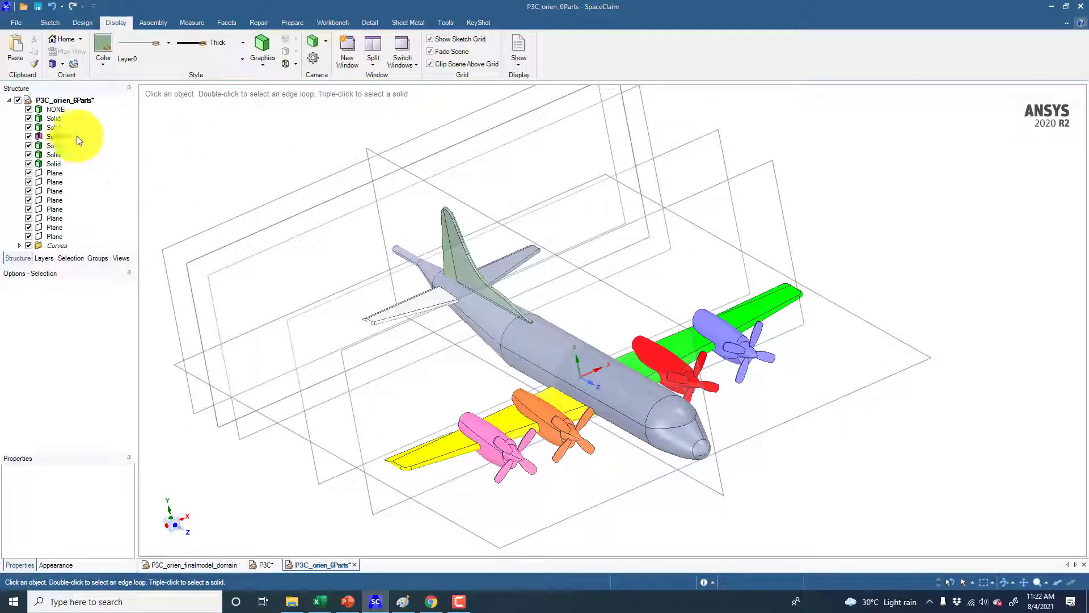
# Hide the whole part's contents and show only the NONE body and the five solids, leaving out the surface, planes and curves
pyautogui.click(18, 100)
pyautogui.click(29, 109)
pyautogui.click(29, 118)
pyautogui.click(28, 127)
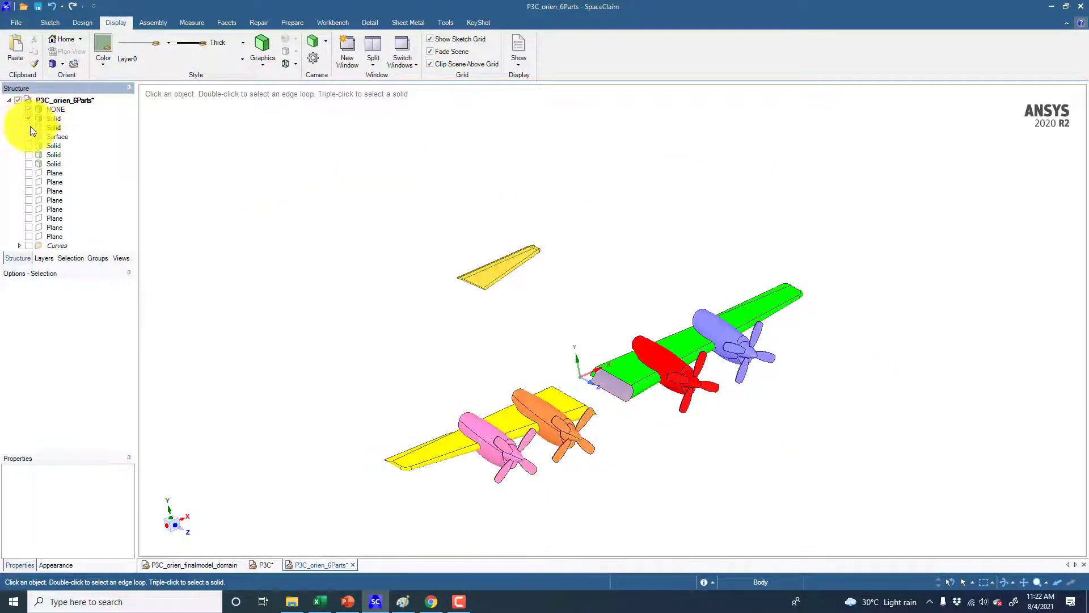
pyautogui.click(29, 137)
pyautogui.click(29, 154)
pyautogui.click(30, 164)
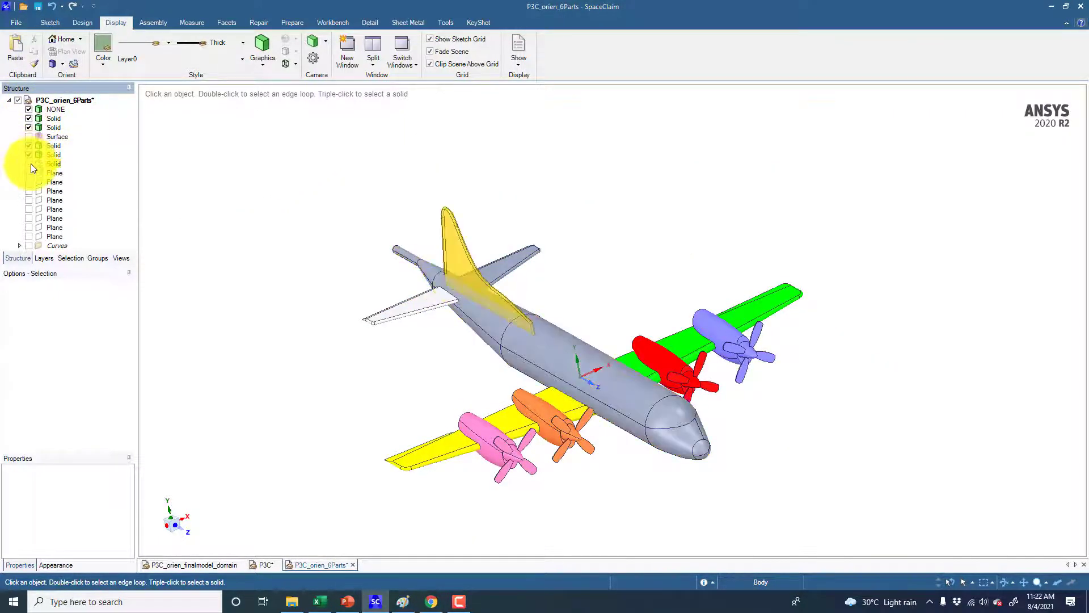
pyautogui.moveTo(316, 224); pyautogui.dragTo(509, 219, button='middle')
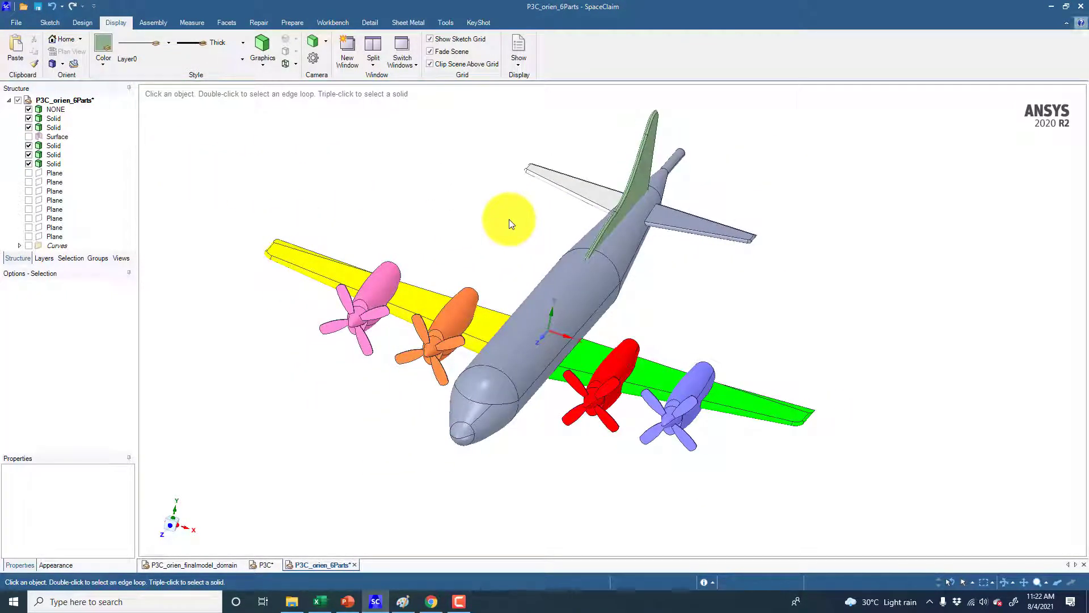